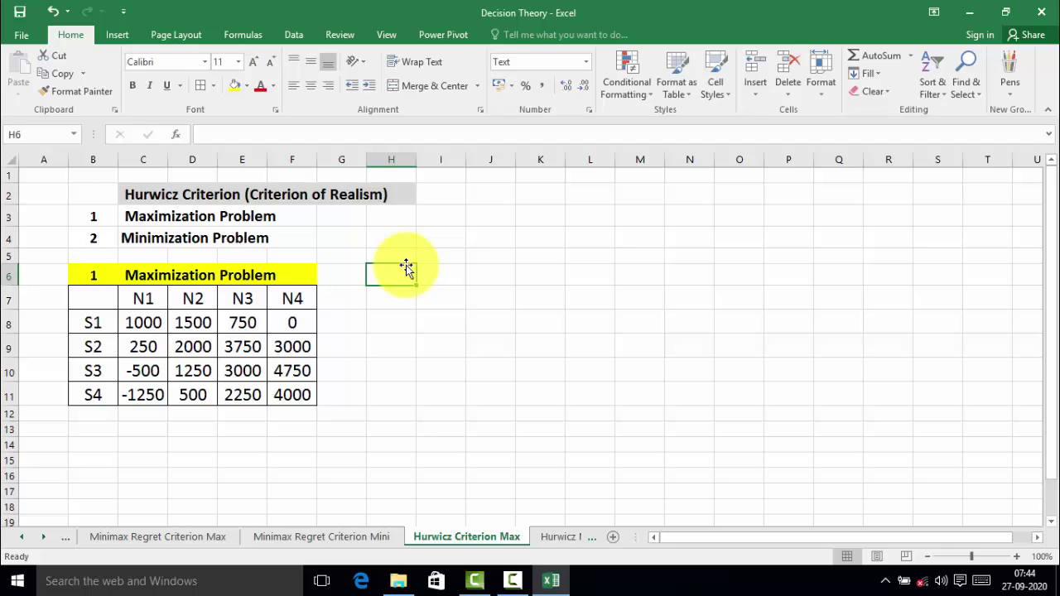
Add the headers Max, Min and WO in G7:I7
scroll(406, 265, down, 2)
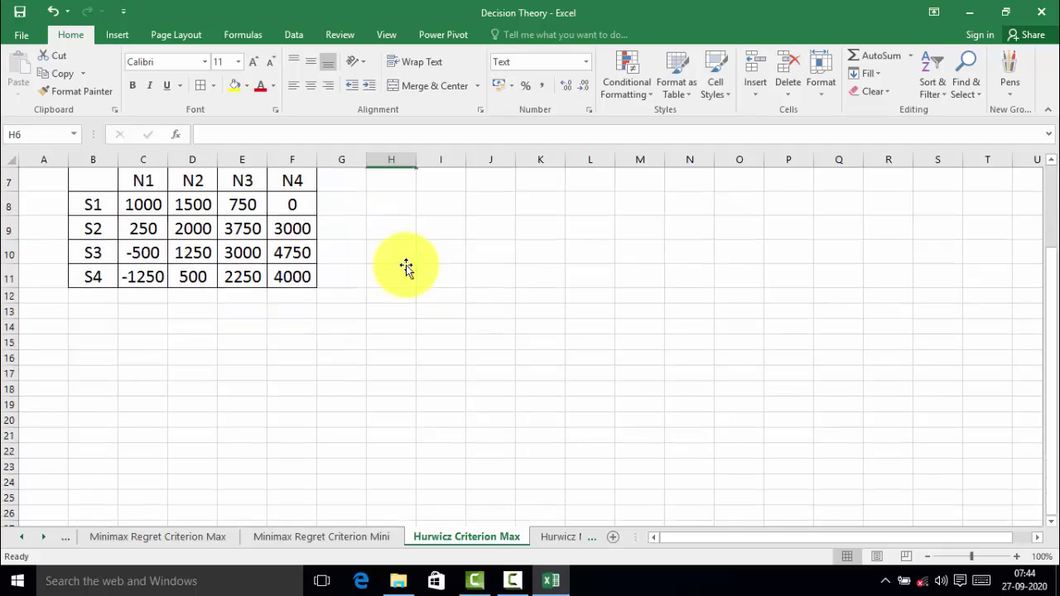
scroll(406, 265, up, 1)
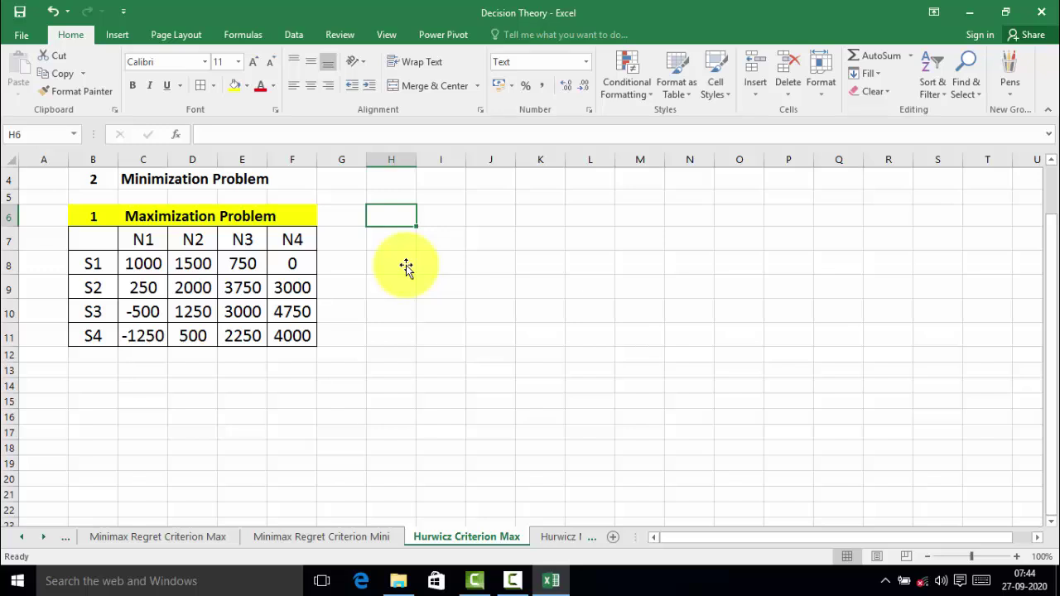
scroll(406, 266, down, 1)
click(356, 238)
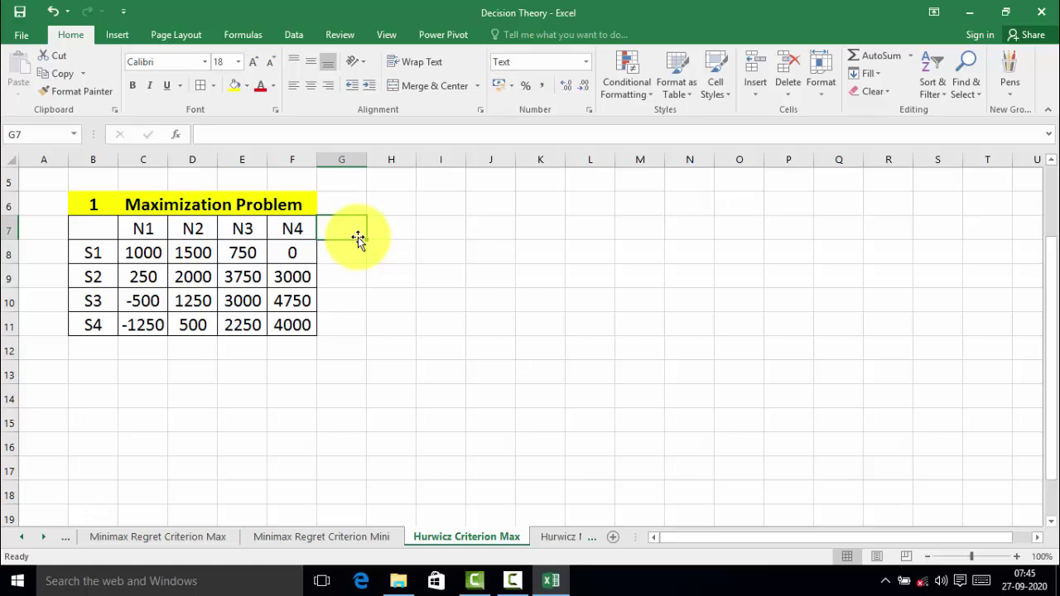
text(Max)
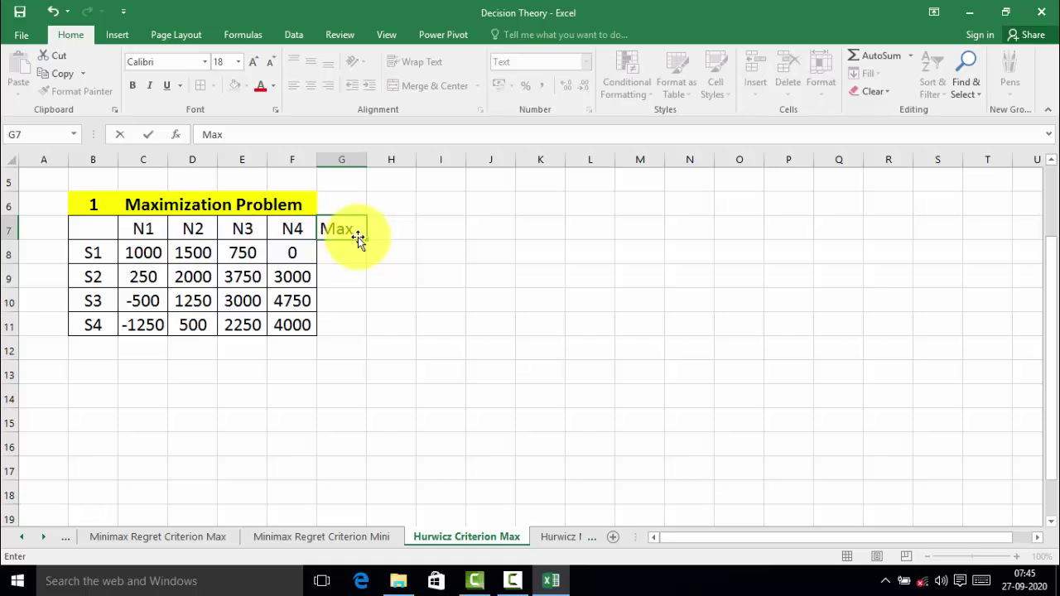
key(Tab)
text(Min)
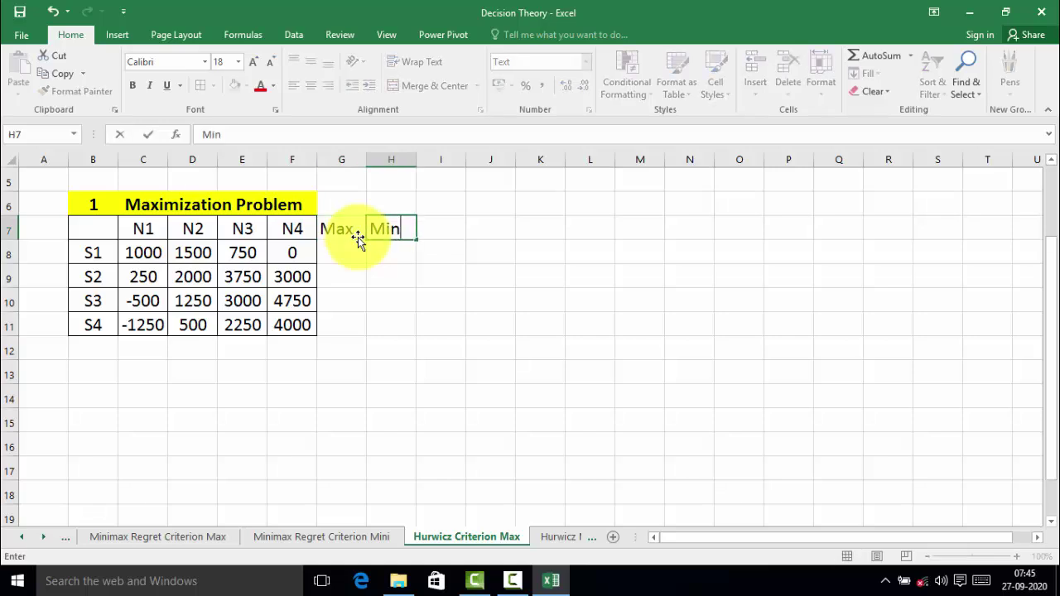
key(Tab)
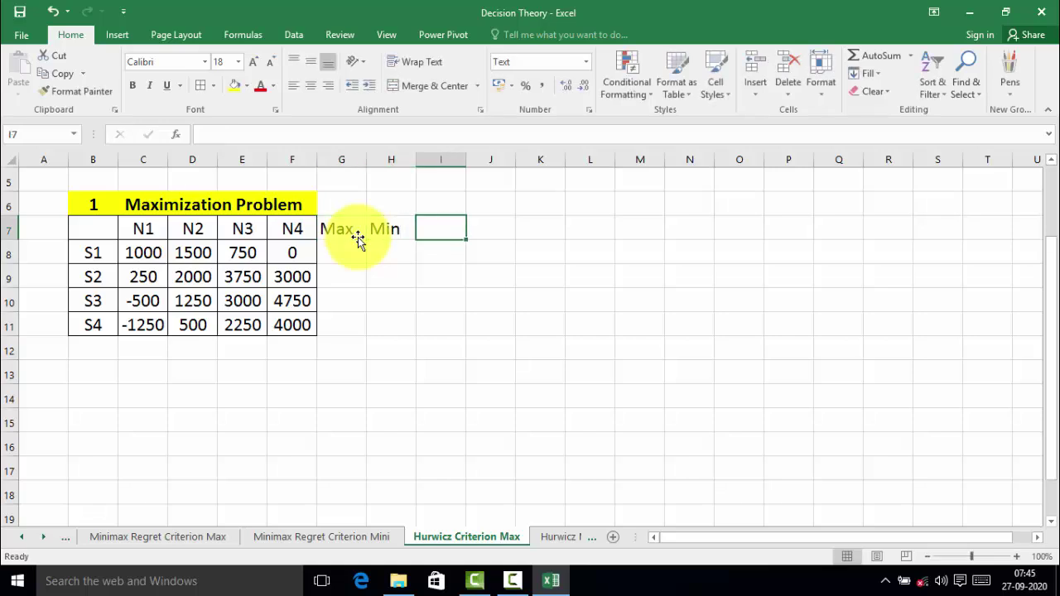
text(WO)
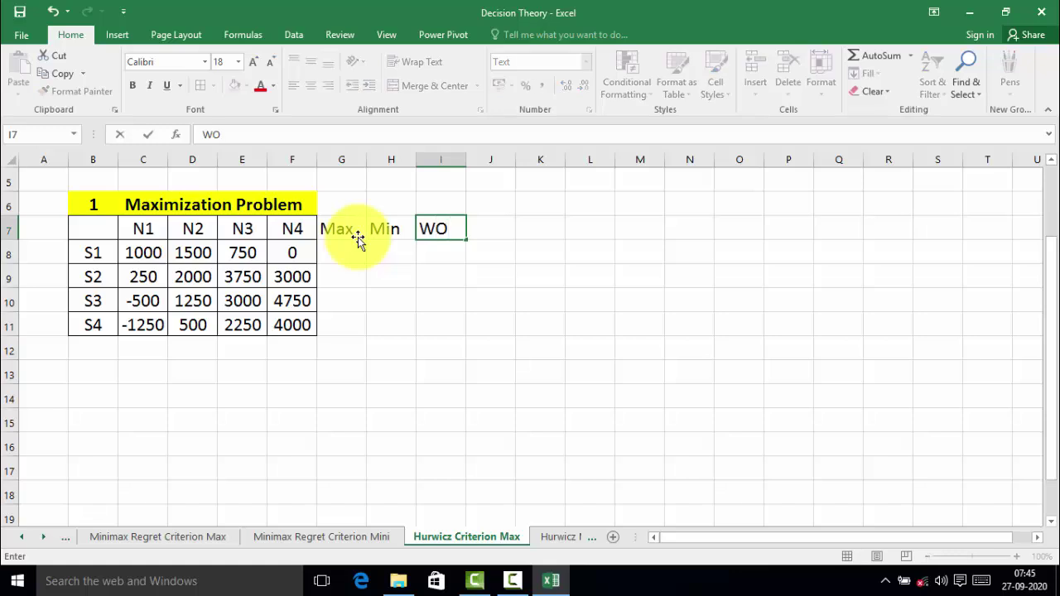
key(Return)
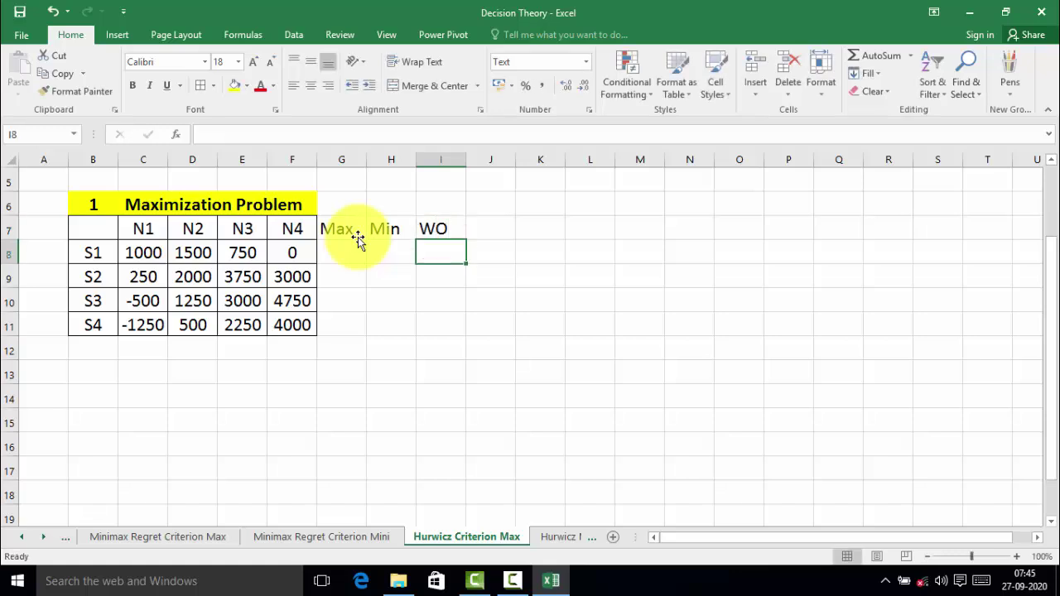
Enter Max and Min for S1 (1500, 0) and S2 (3750, 250)
key(Left)
key(Left)
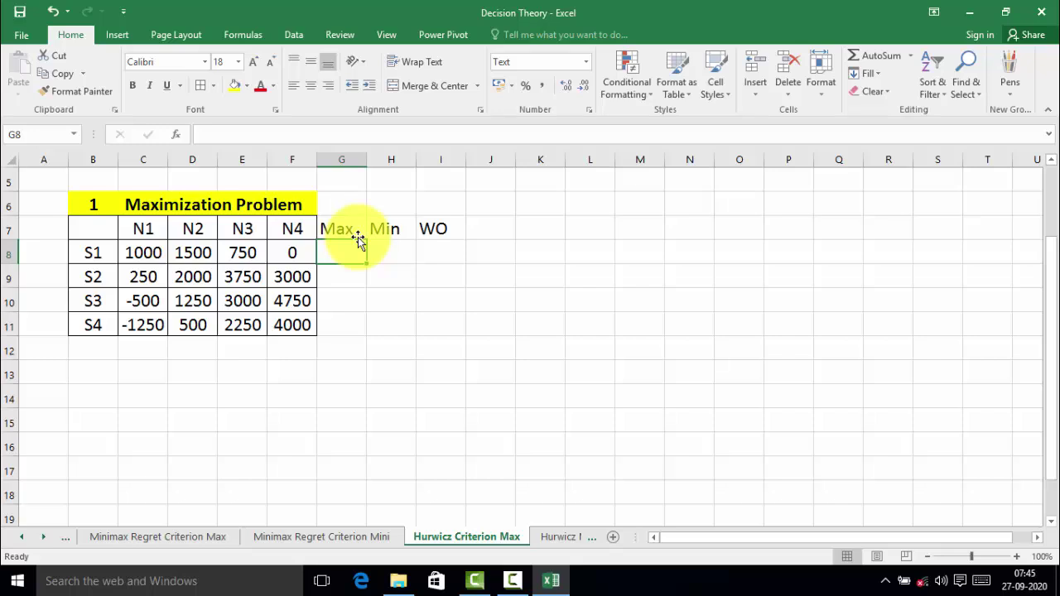
key(Left)
key(Left)
key(Left)
key(Left)
key(Right)
key(Right)
key(Right)
key(Right)
text(1500)
key(Tab)
text(0)
key(Return)
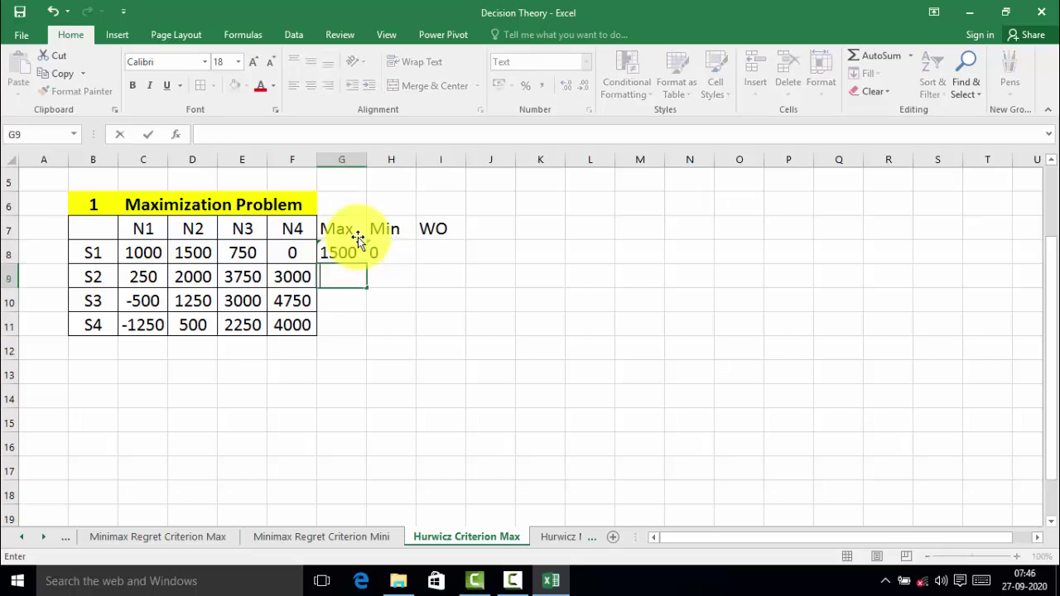
text(3750)
key(ctrl+Return)
key(Tab)
text(250)
key(Return)
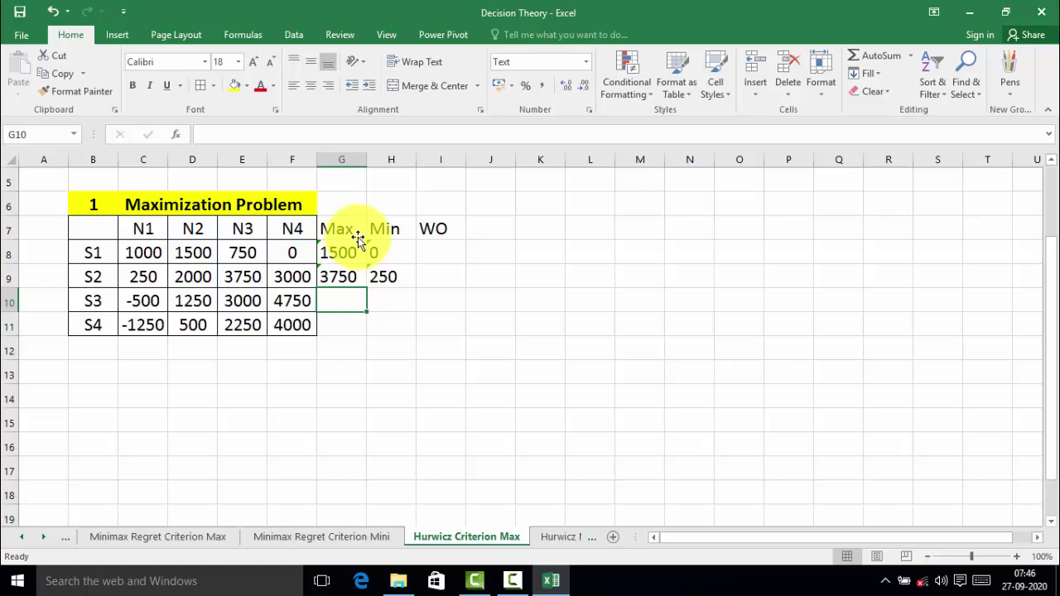
Enter Max and Min for S3 (4750, -500) and S4 (4000, -1250)
text(4)
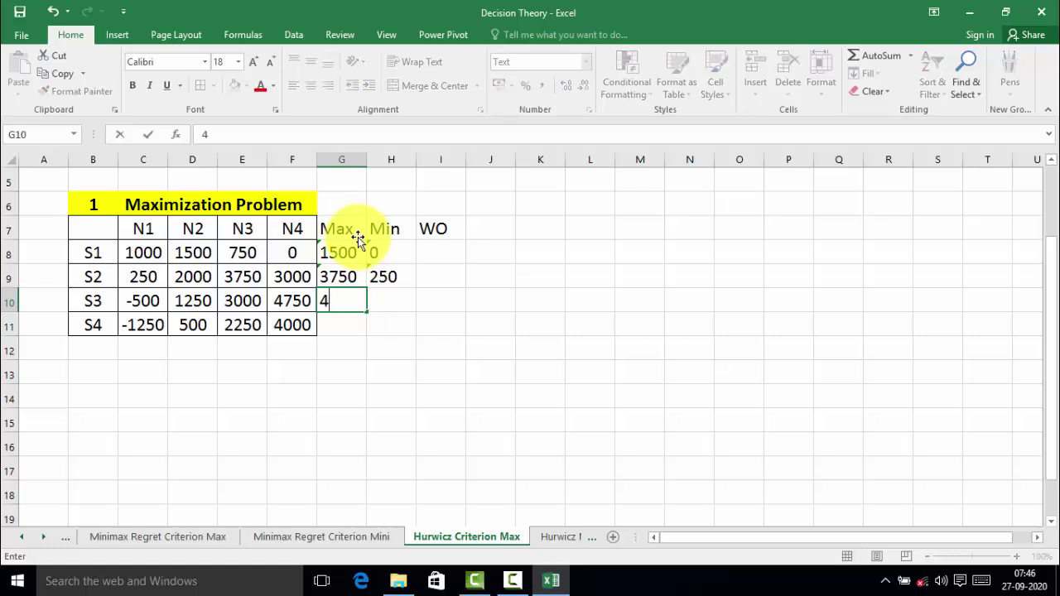
text(750)
key(Tab)
text(-500)
key(Return)
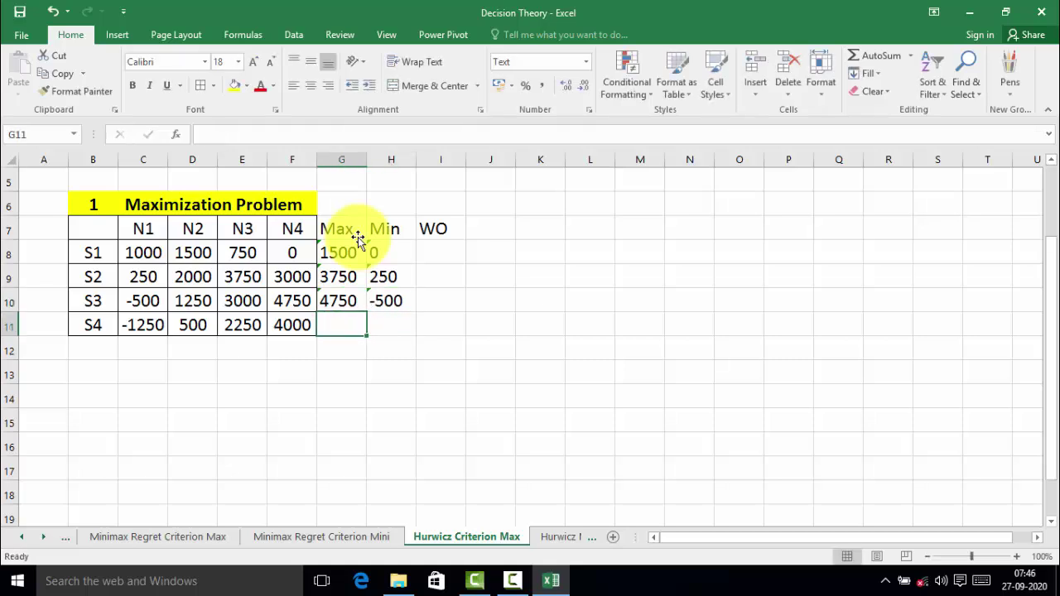
text(4000)
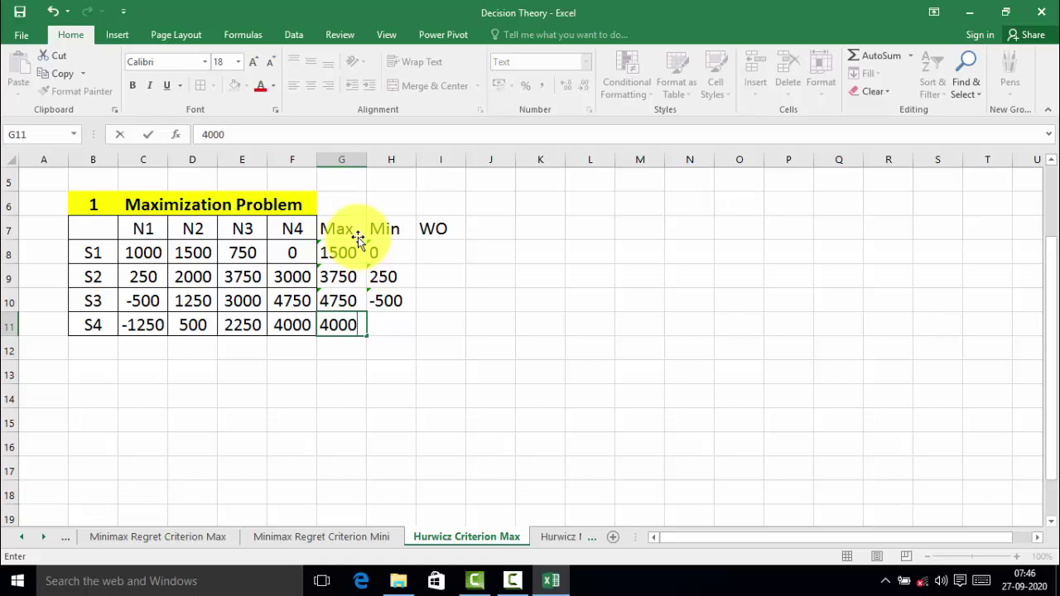
key(Tab)
text(-12)
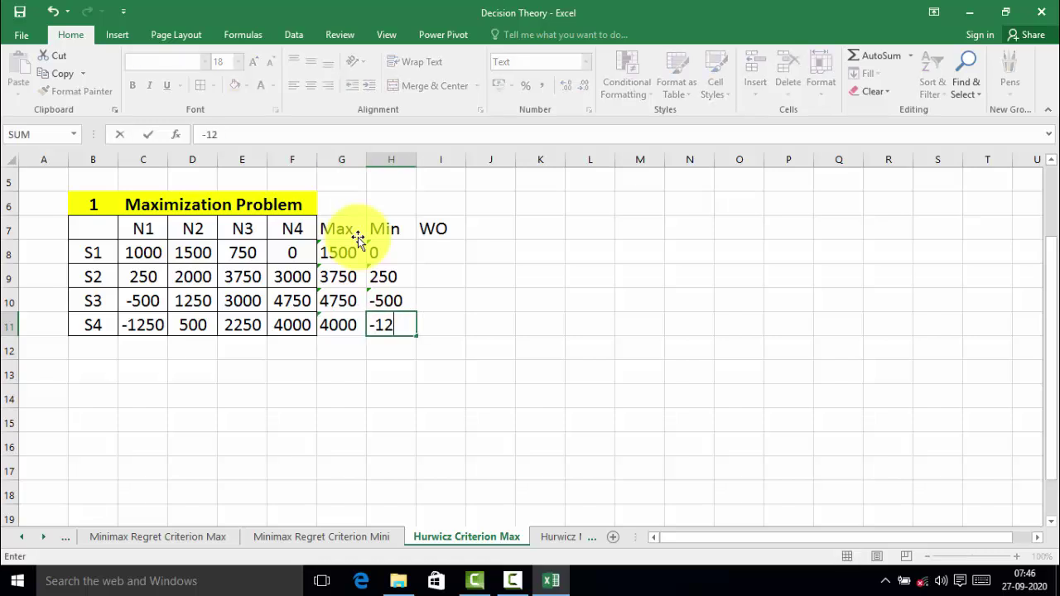
text(50)
Centre G7:I11 and give every cell a border
drag(356, 232, 439, 327)
click(308, 86)
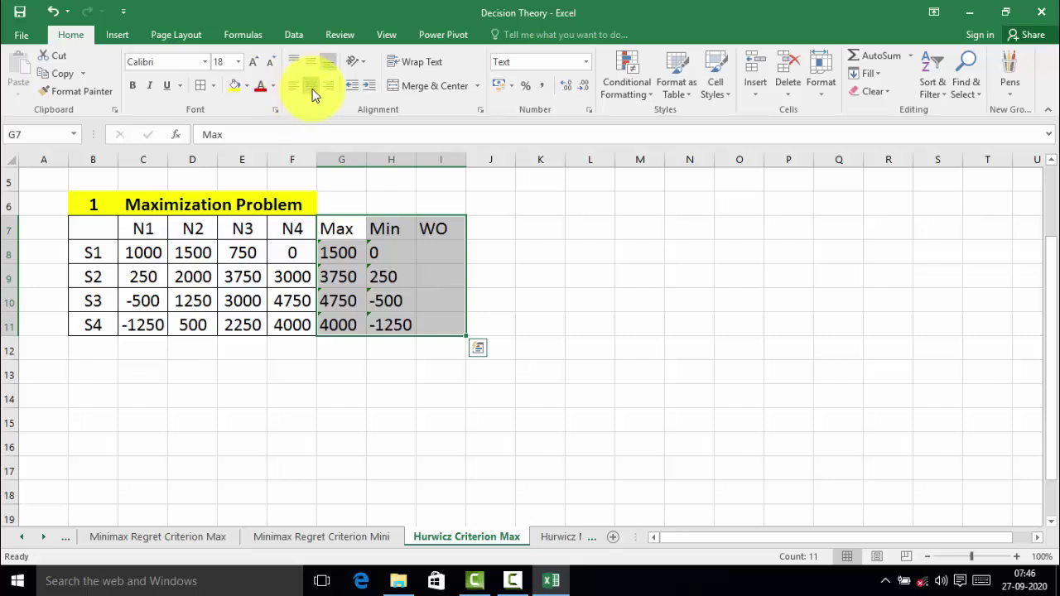
click(204, 87)
click(215, 419)
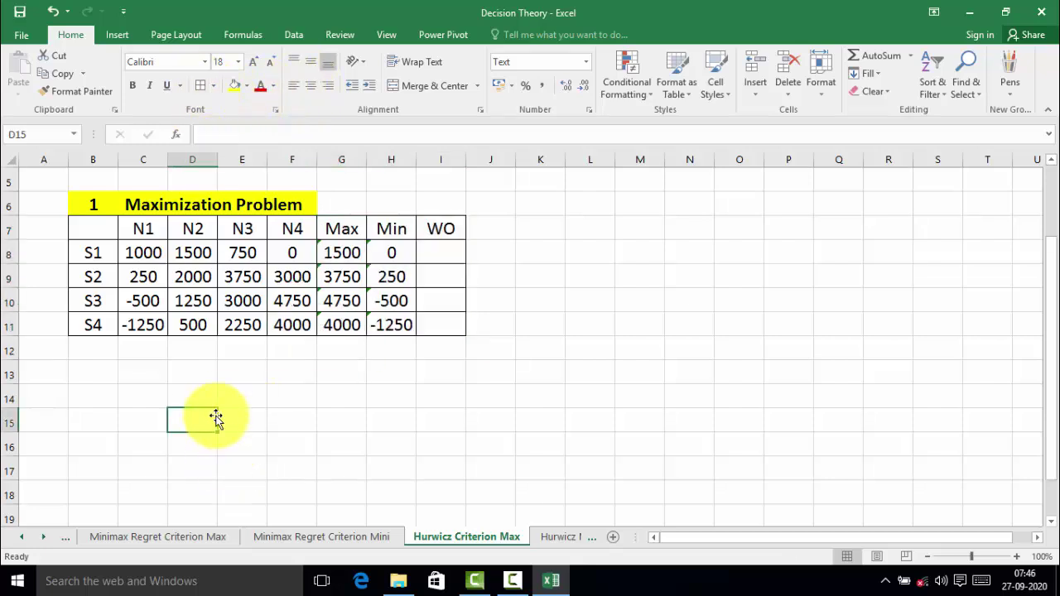
click(137, 364)
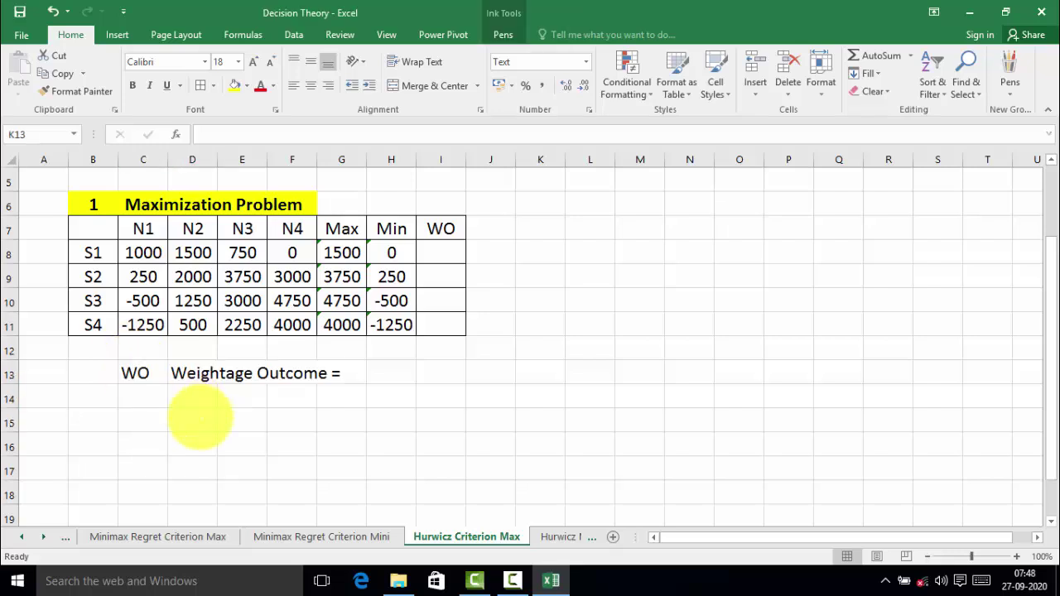
Write the rule 'Alpha * Max + (1-Alpha) * Min' in D15
click(192, 424)
text(Alpha * Max + ()
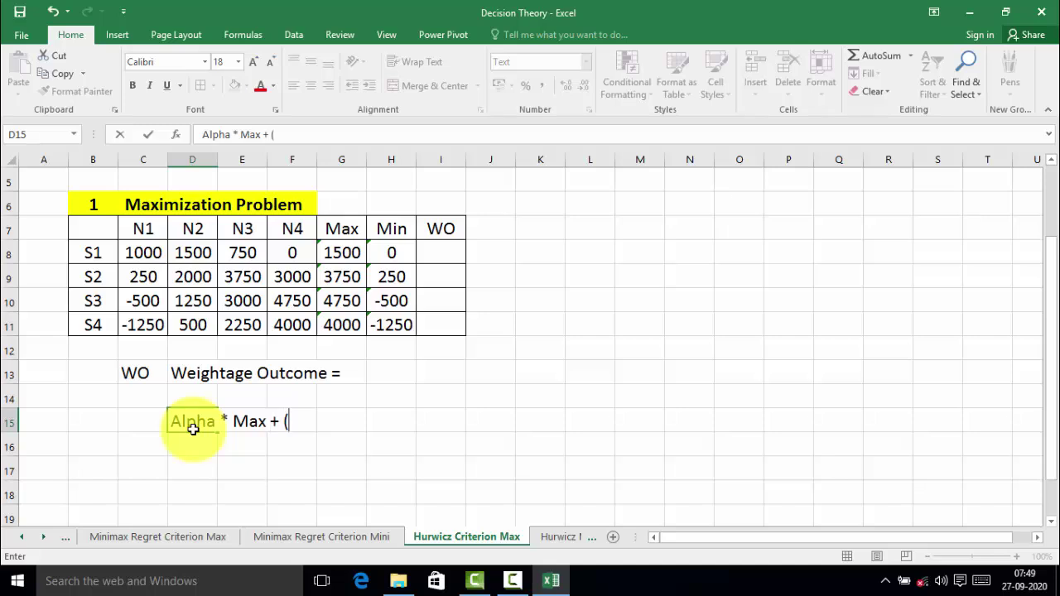
text(1-Alpha) * Min)
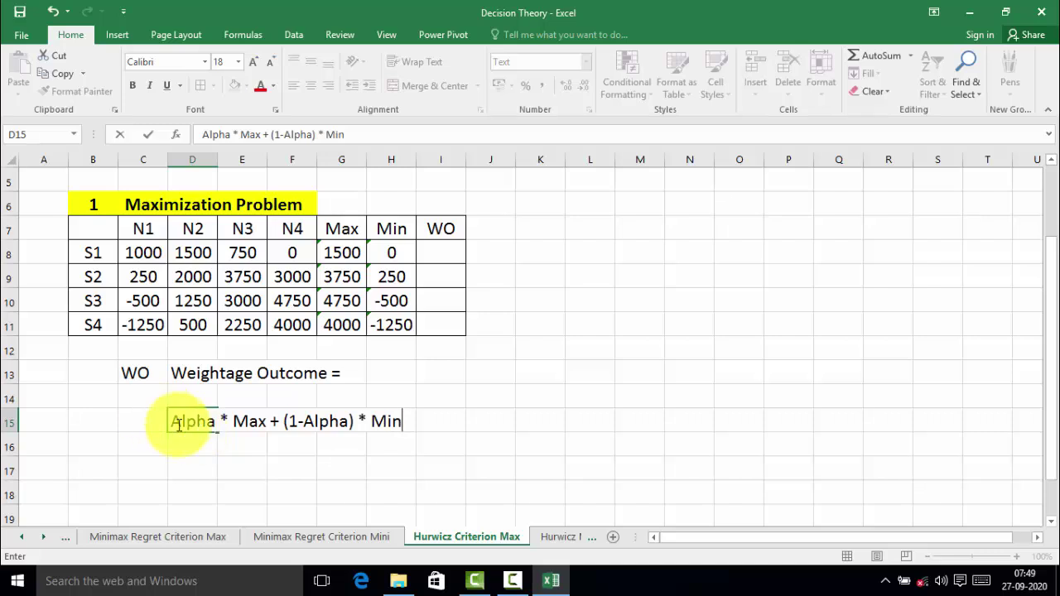
click(166, 483)
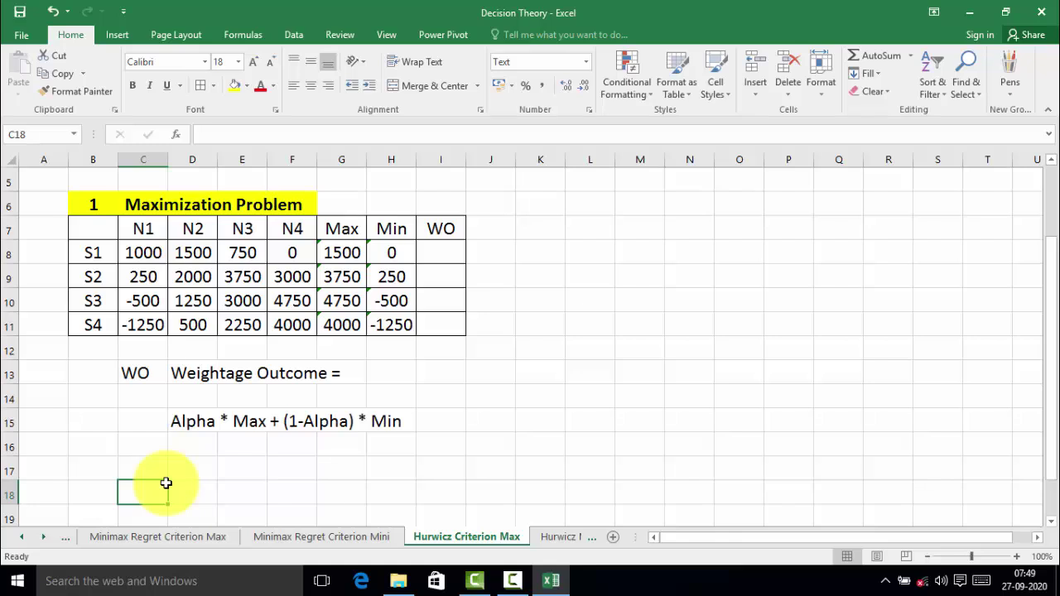
Add the note 'Alpha = 0.6' in K14
click(539, 398)
text(Alpha = )
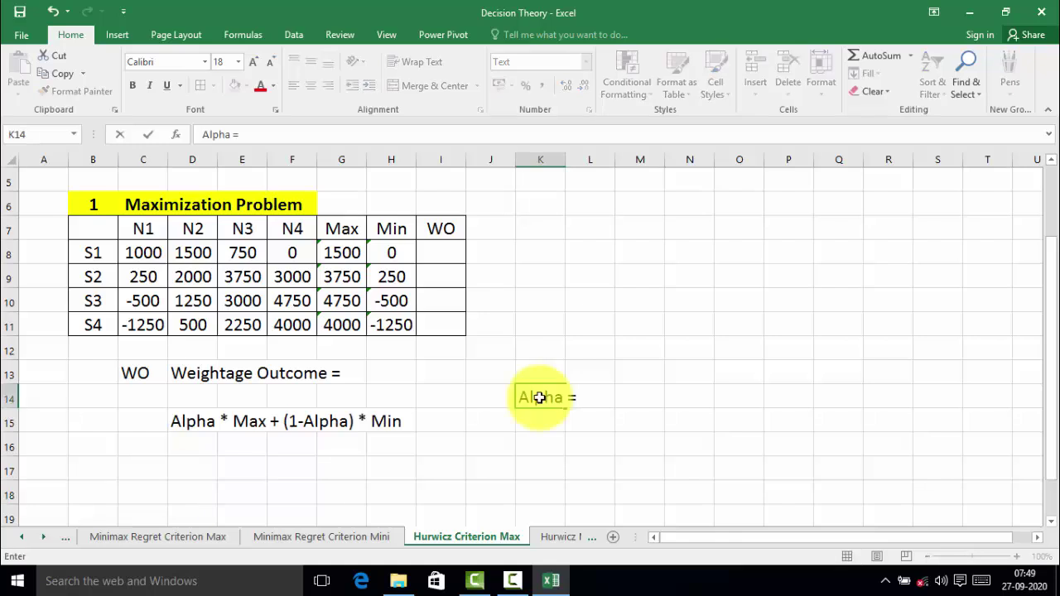
text(0.6)
click(375, 461)
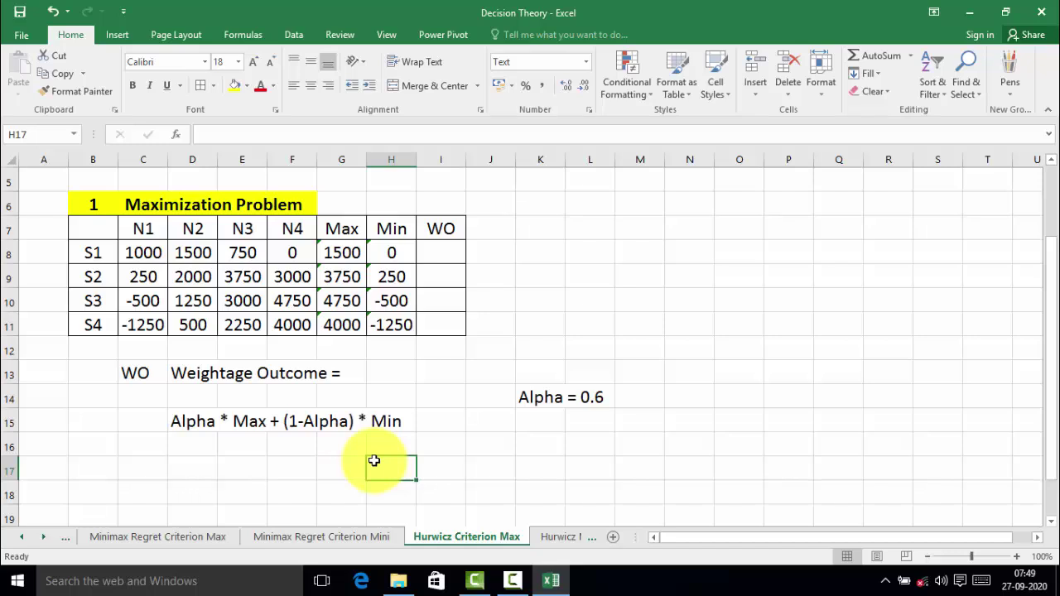
Type 'S1 = 0.6*1500+ (1-0.6) * 0 = 900' in B17
click(108, 463)
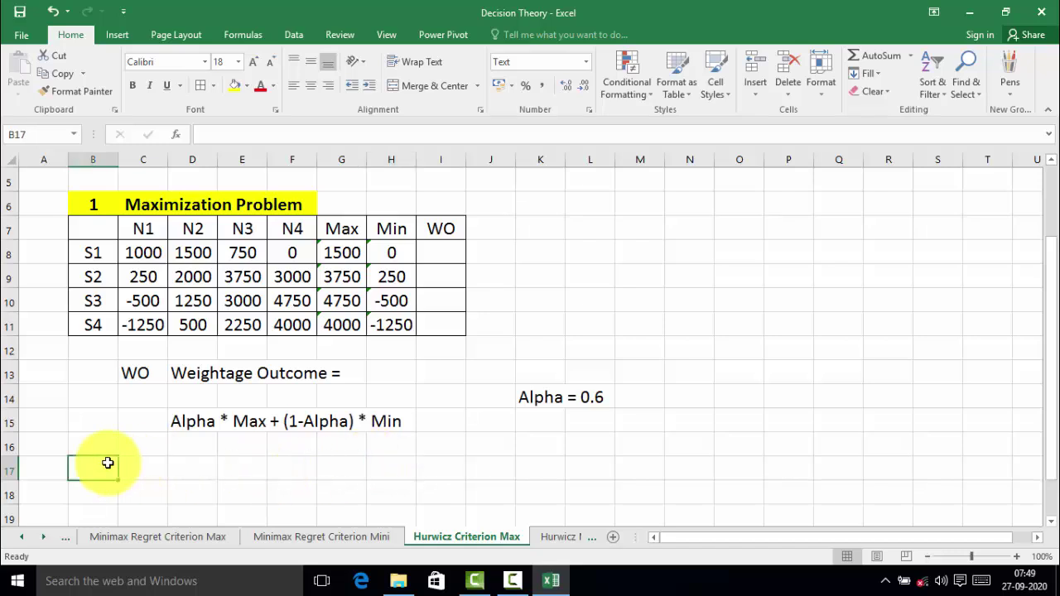
text(S1 =)
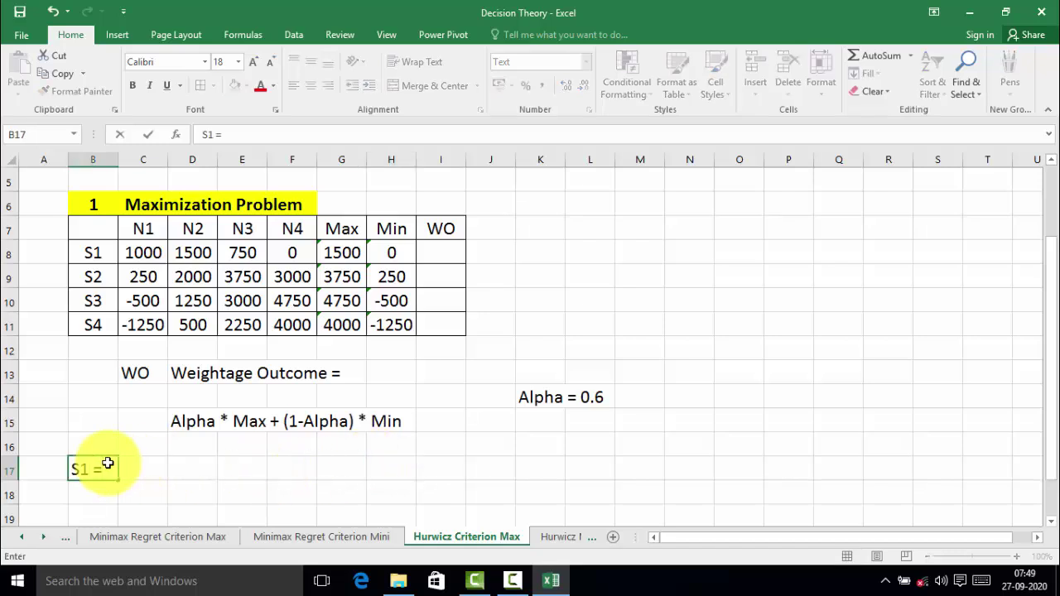
text( 0.6*1500+)
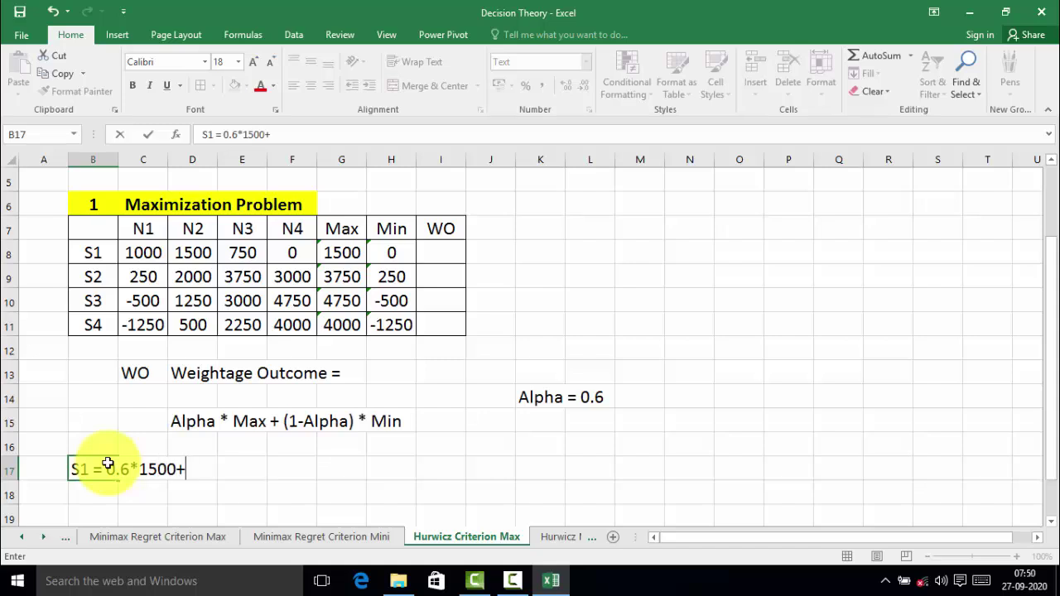
text( (1-0.6))
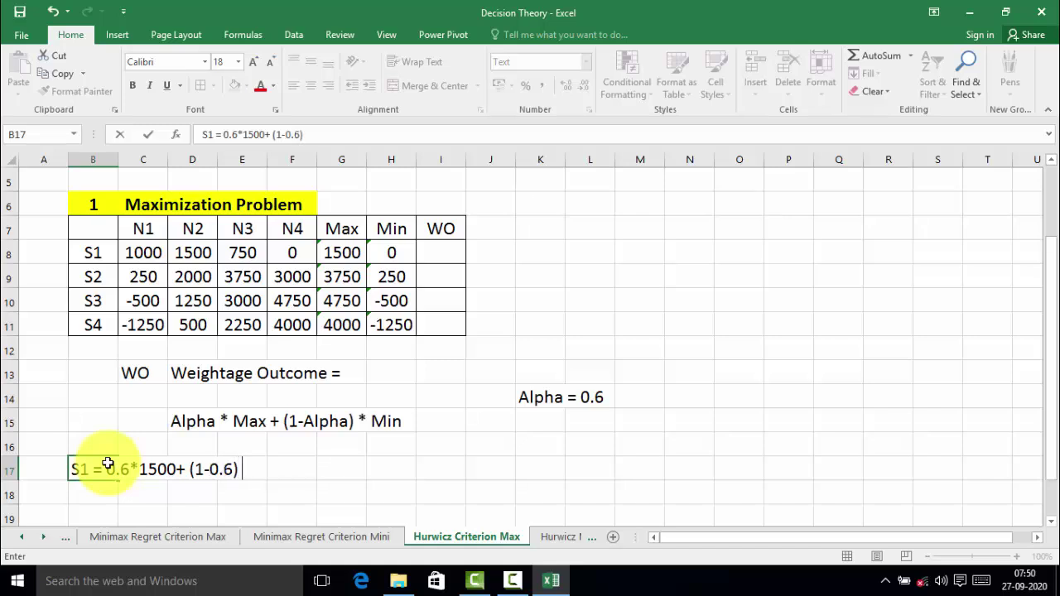
text( * 0 = 900)
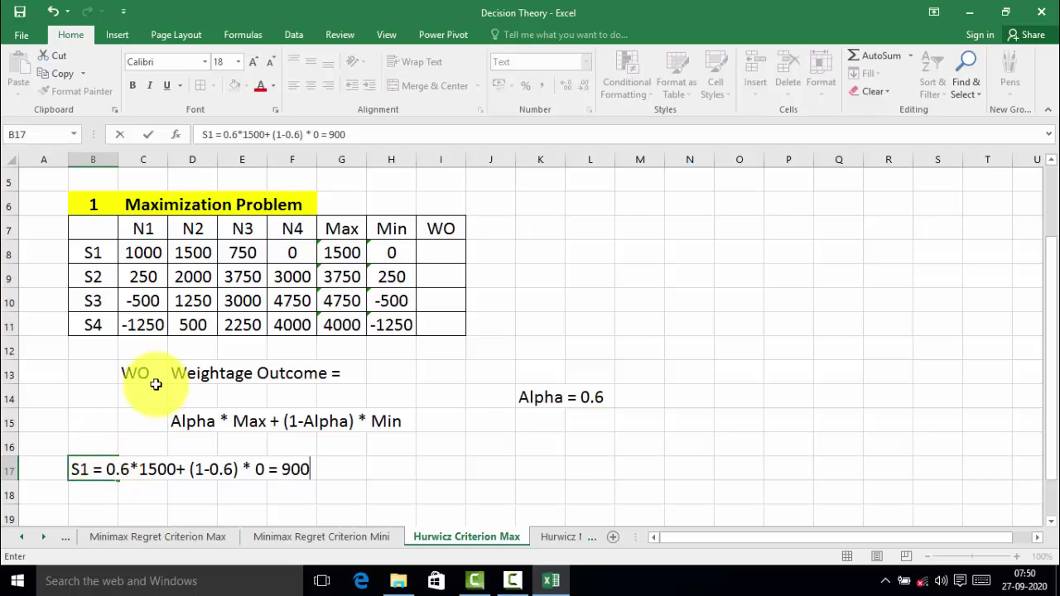
Enter 'S2= 0.6*3750+(1-0.6)*250 =2350' in B18, correcting the result to 2350
key(Return)
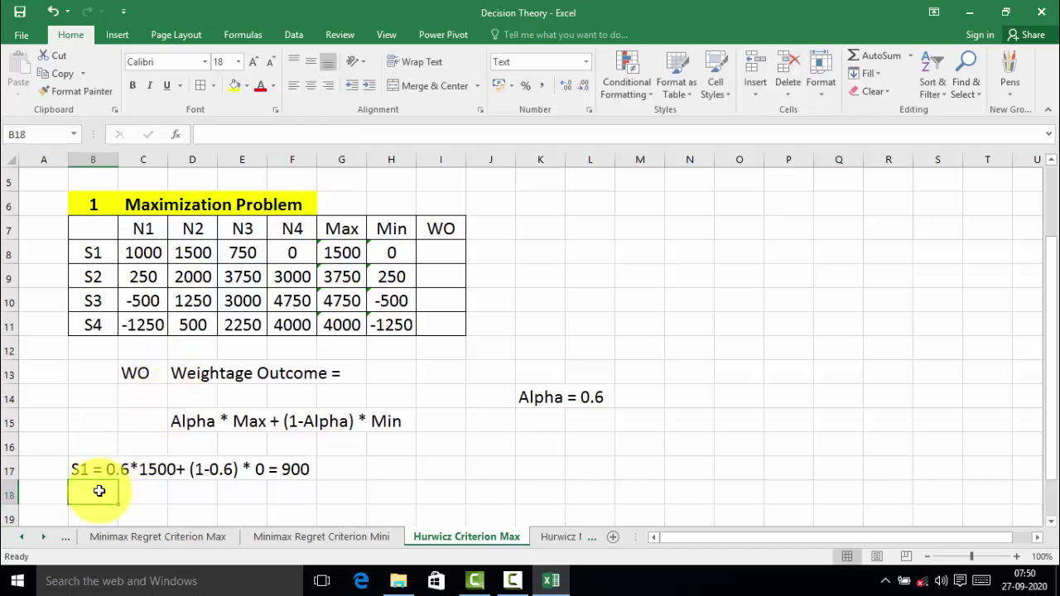
text(S2=)
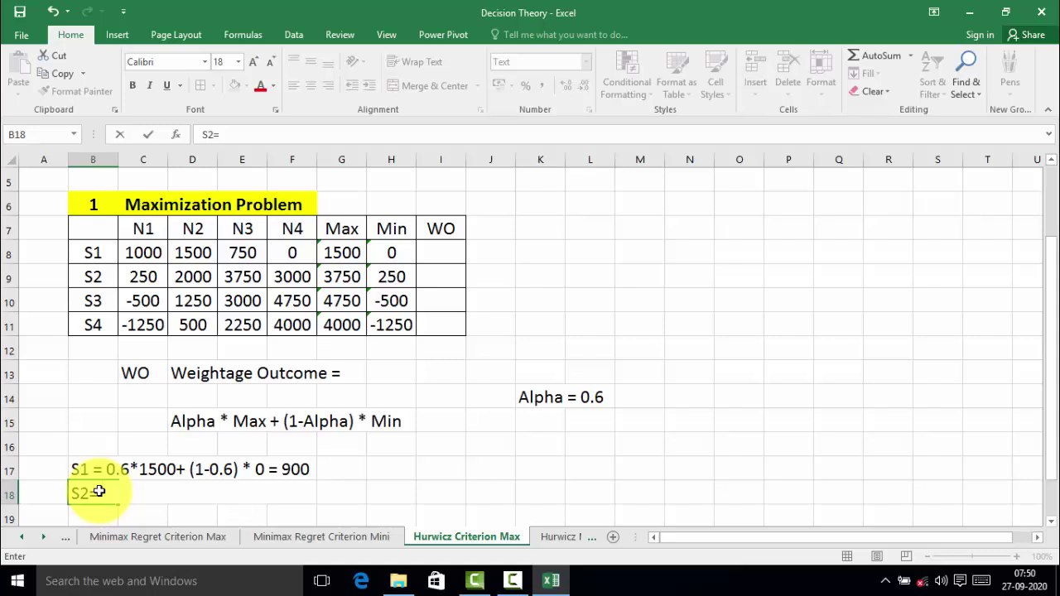
text( 0.6*)
text(3750+(1-)
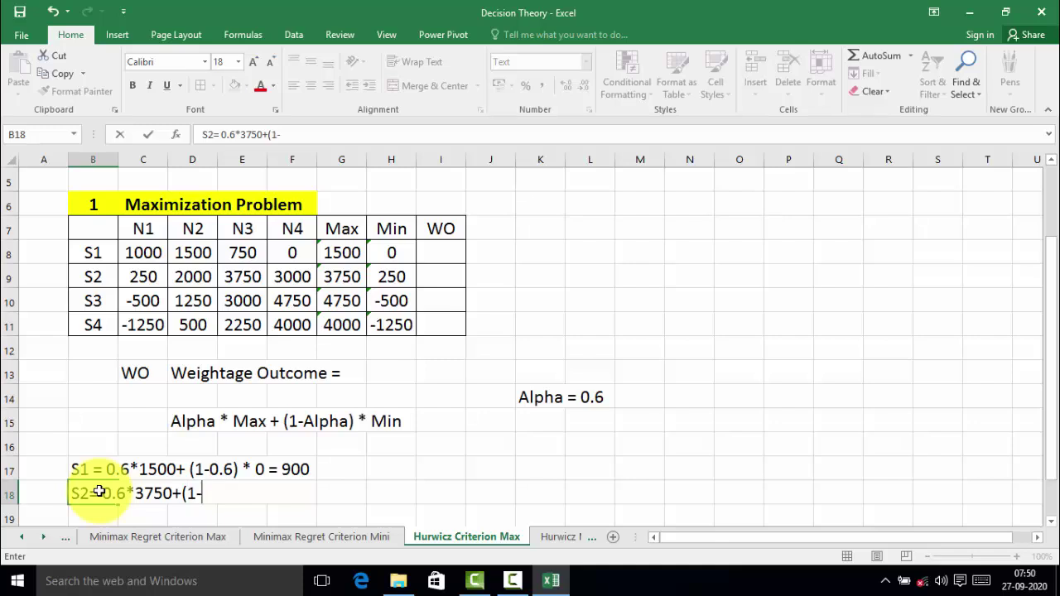
text(0.6)*250)
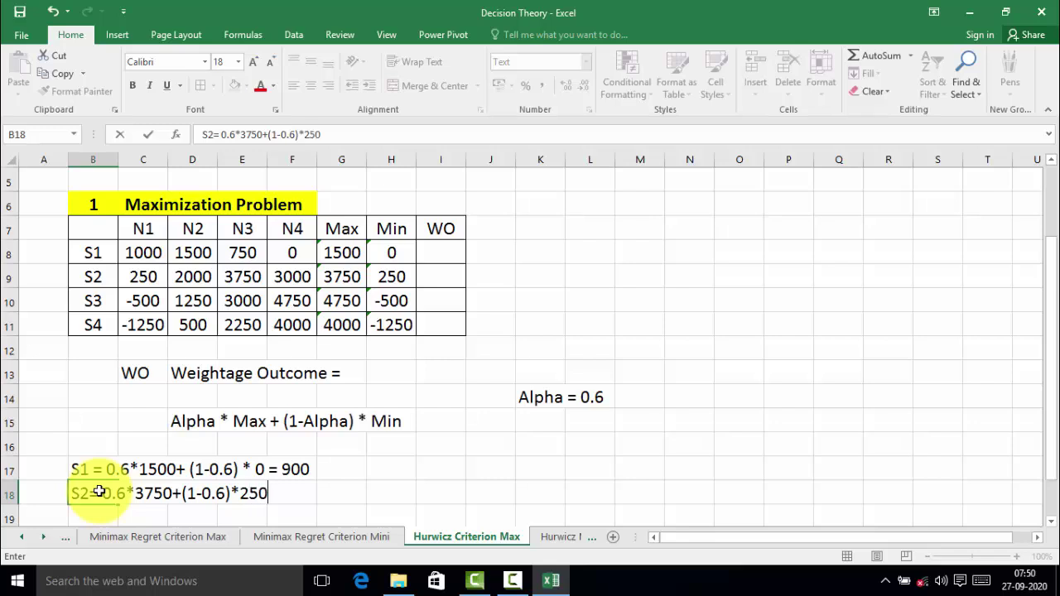
text( =236)
key(BackSpace)
text(50)
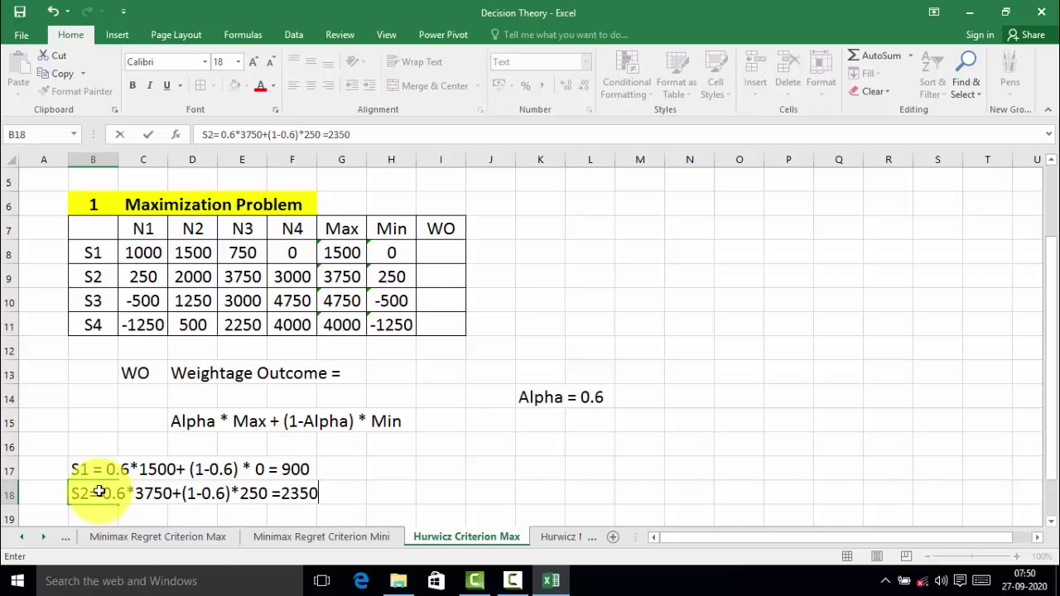
key(Return)
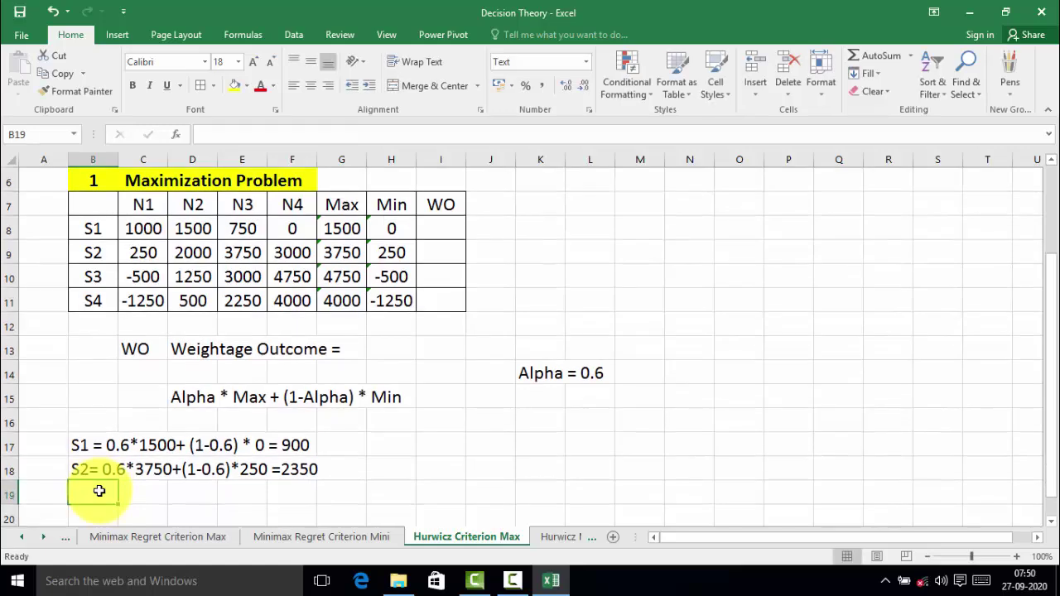
Enter 'S3= 0.6*4750+ (1-0.6) *-500=2650' in B19
text(S)
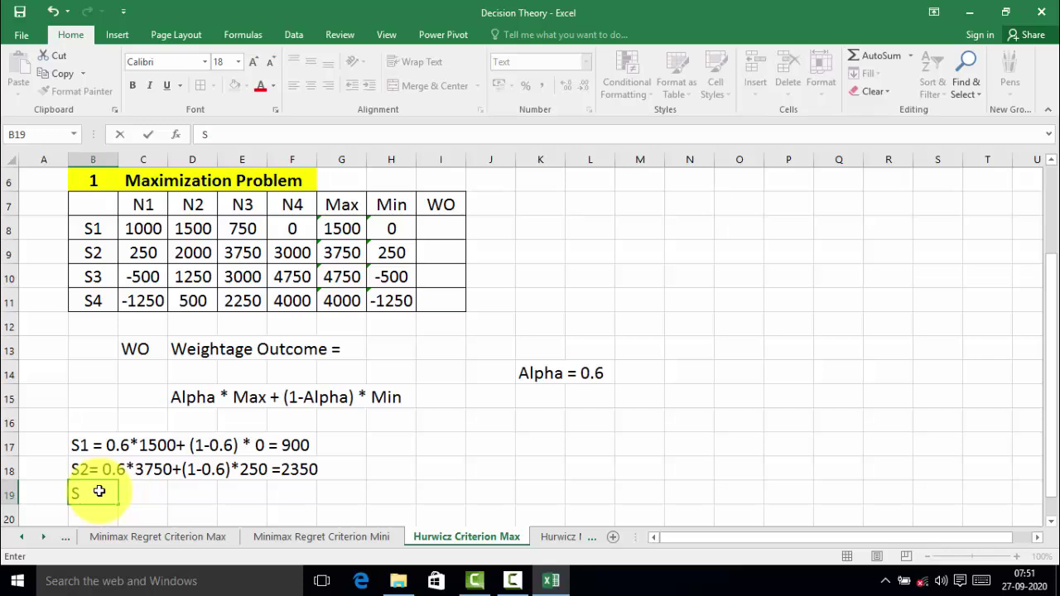
text(3= 0.6*4750)
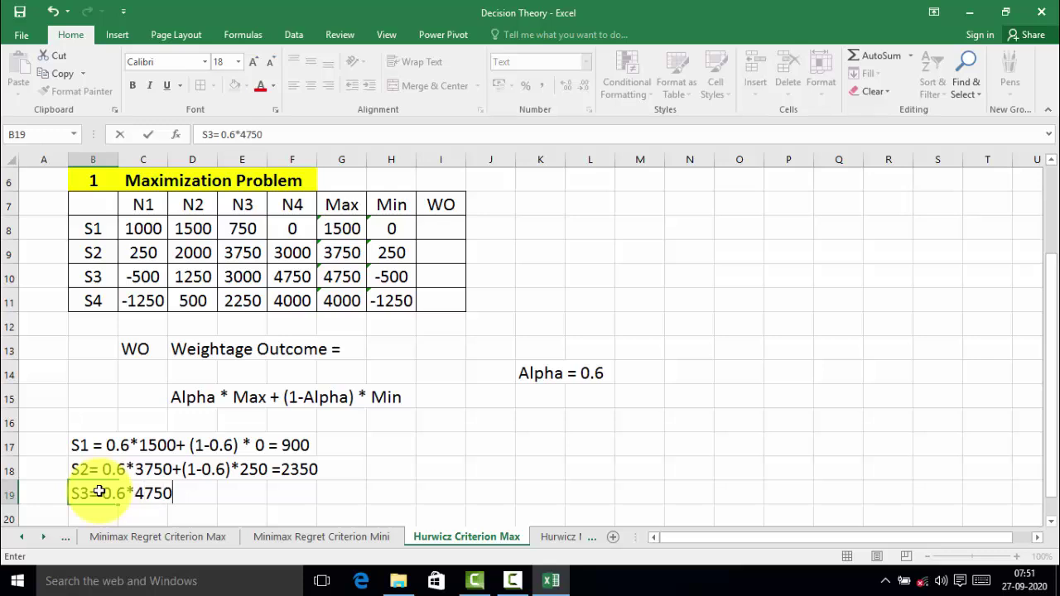
text(+ (1-0.6)
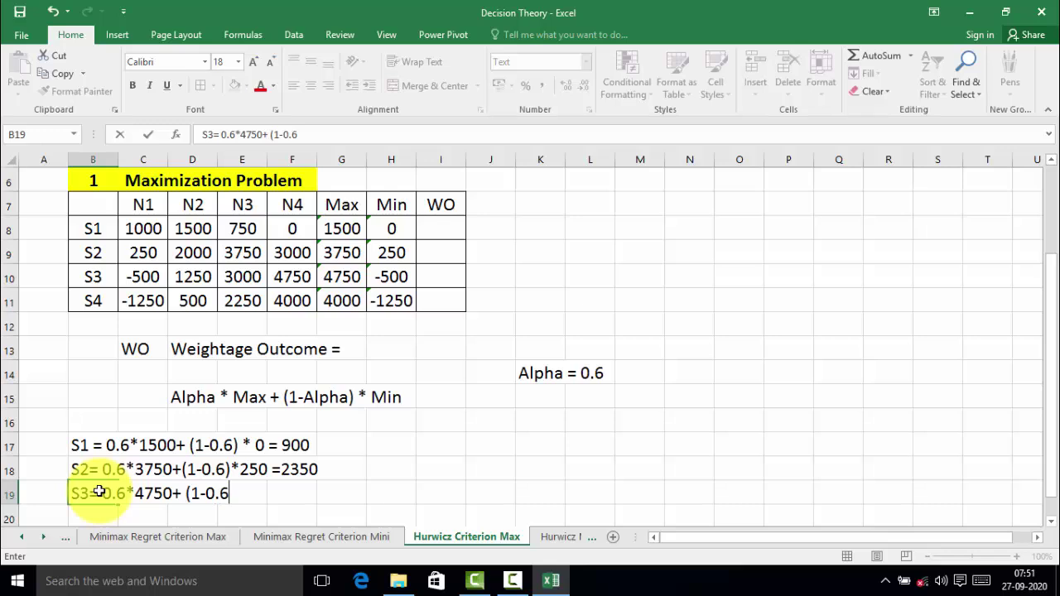
text() *)
text(-500=)
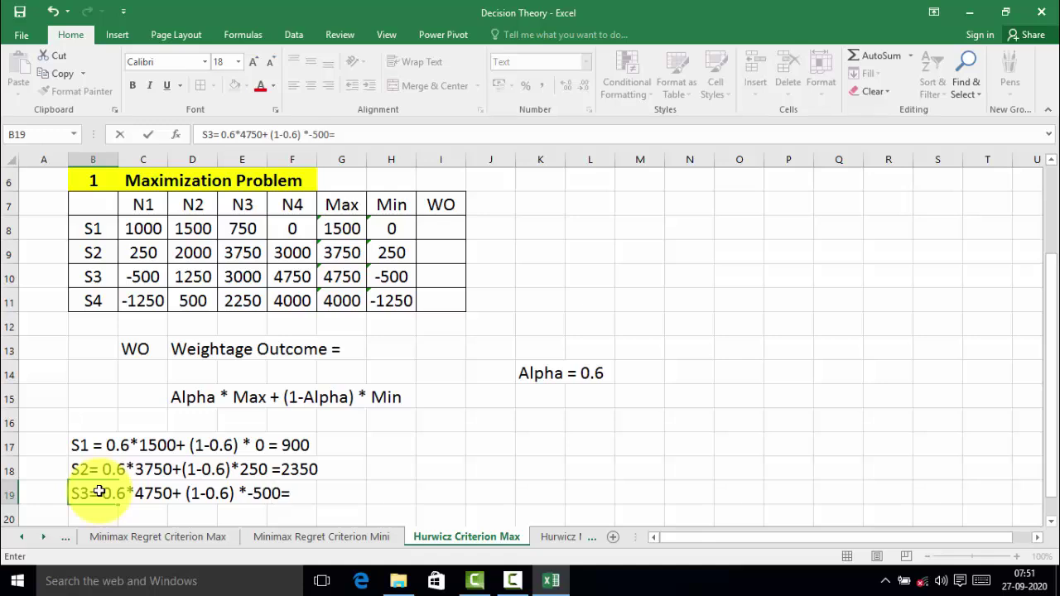
text(2650)
key(Return)
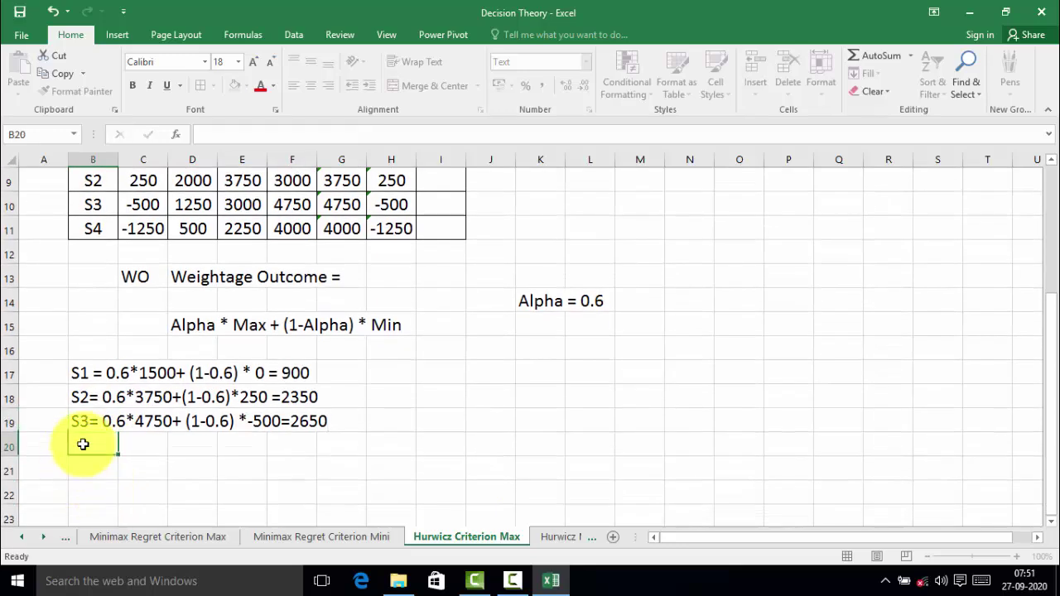
Enter 'S4= 0.6*4000+(1-0.6)*-1250 =1900' in B20
text(S4= 0.6*)
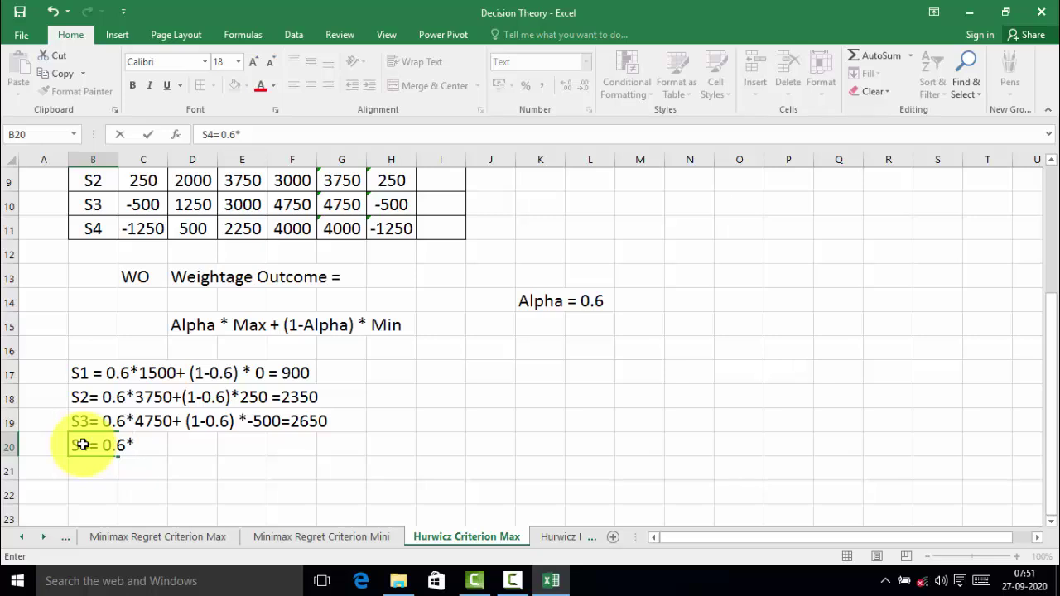
text(4000+()
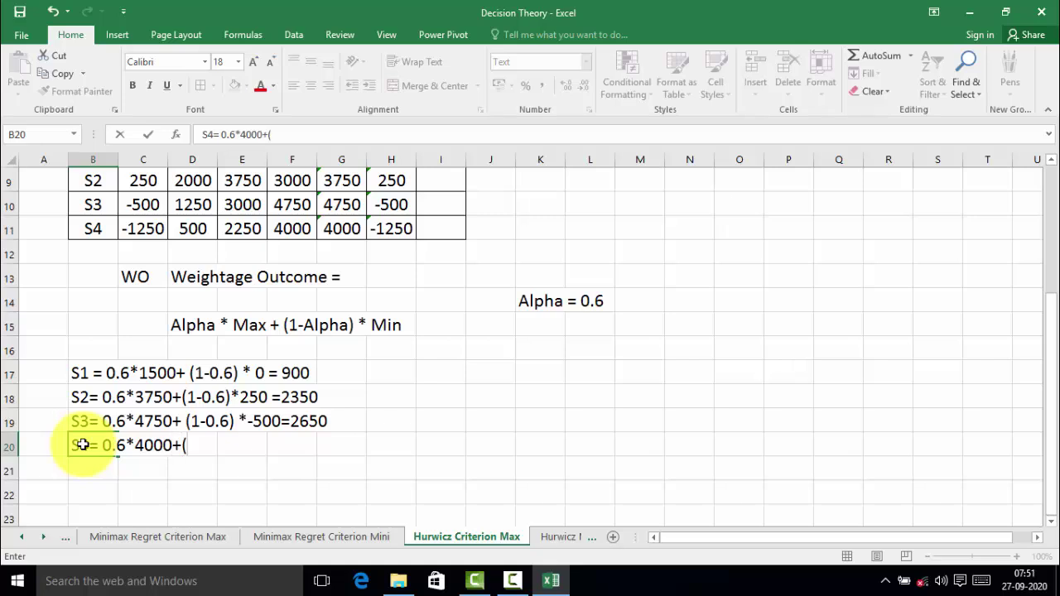
text(1-0.6)*)
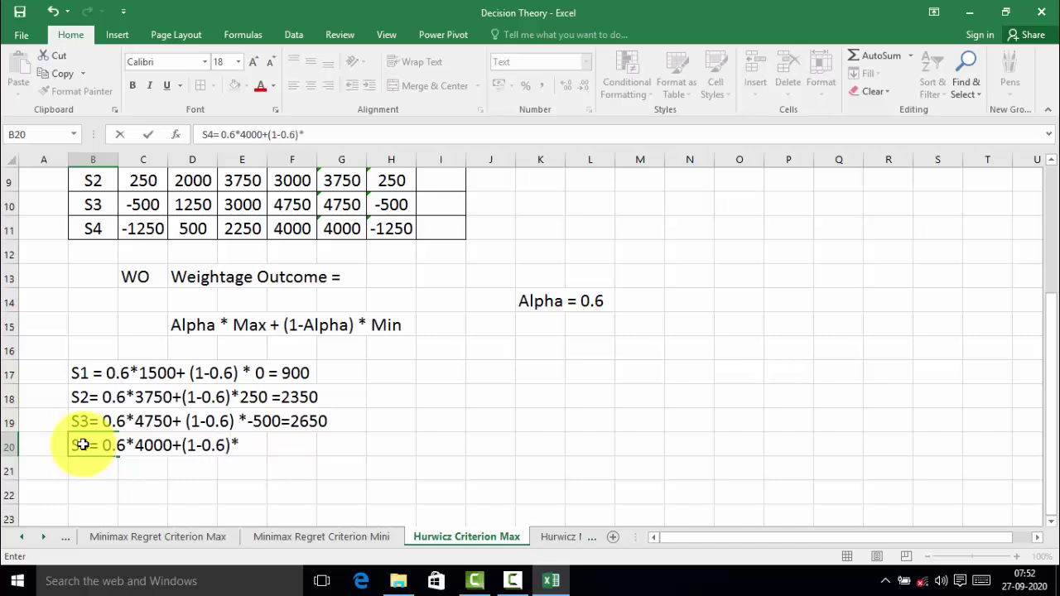
text(-1250 =1900)
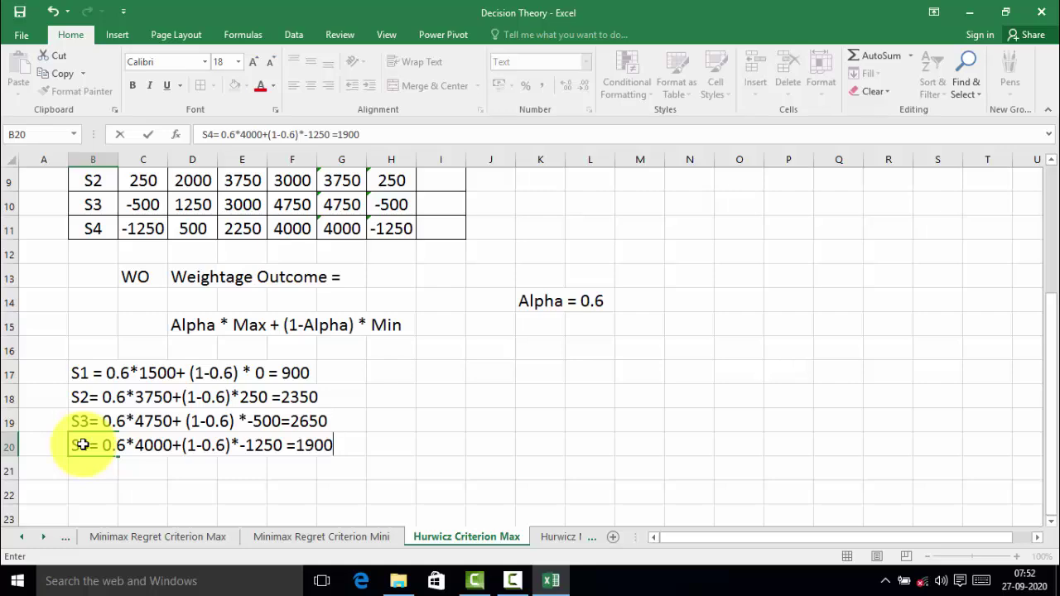
key(Escape)
scroll(83, 445, up, 1)
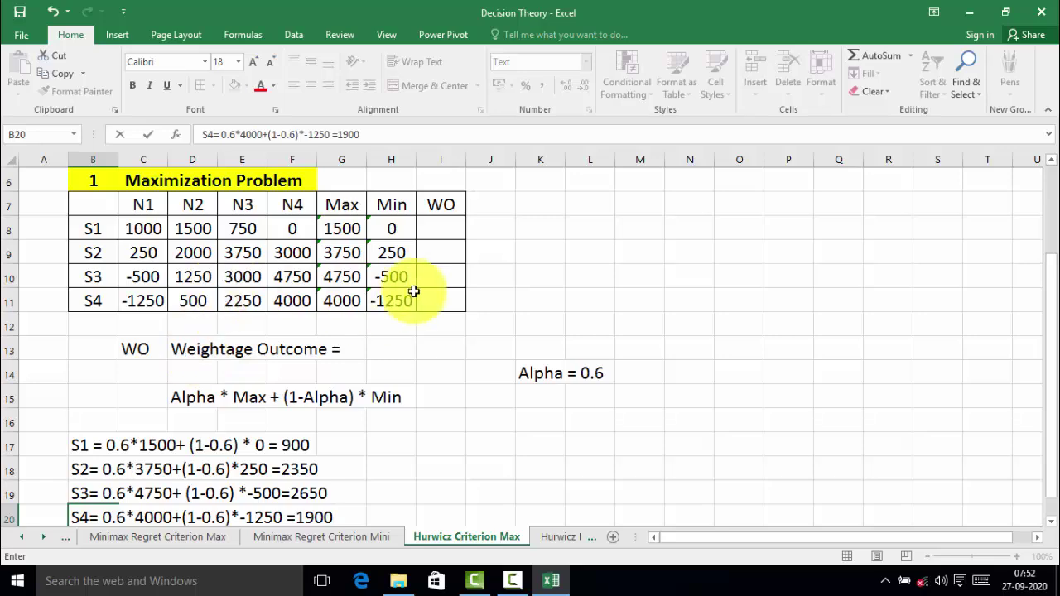
scroll(414, 277, down, 1)
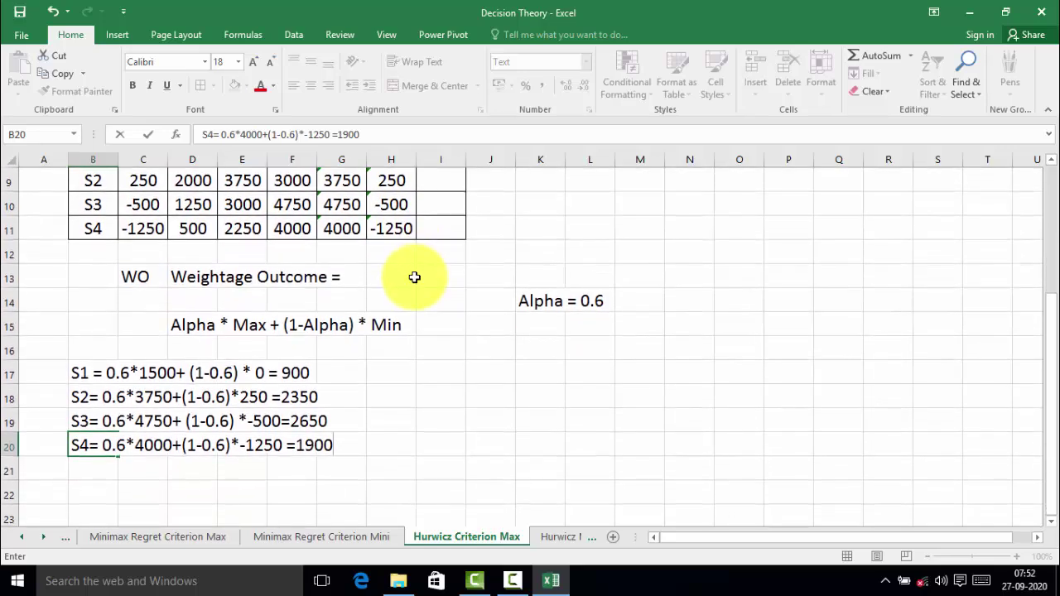
scroll(415, 278, up, 1)
Fill I8:I11 with the WO values 900, 2350, 2650 and 1900
click(438, 226)
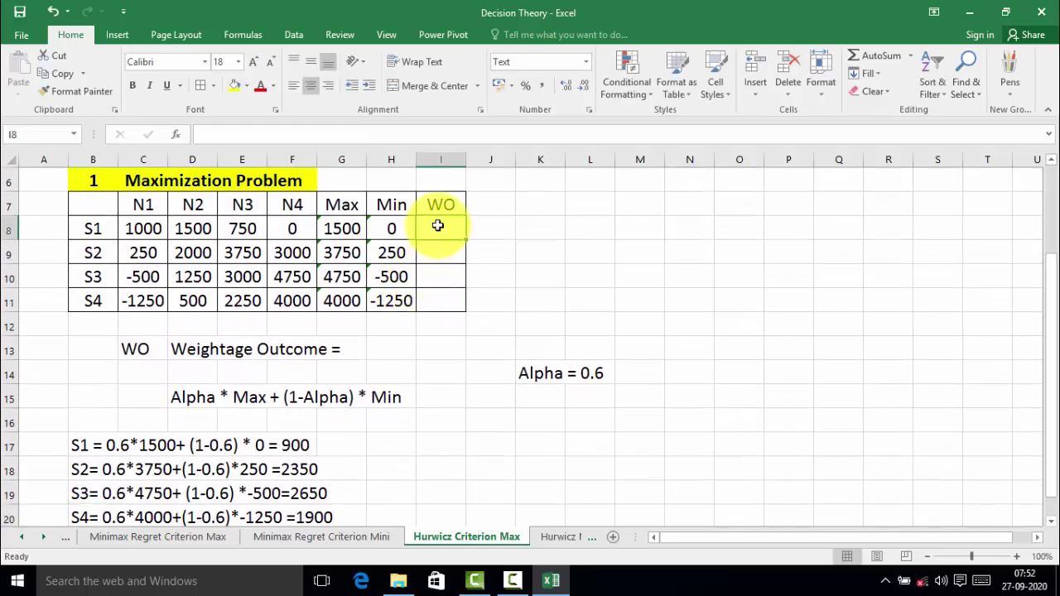
text(900)
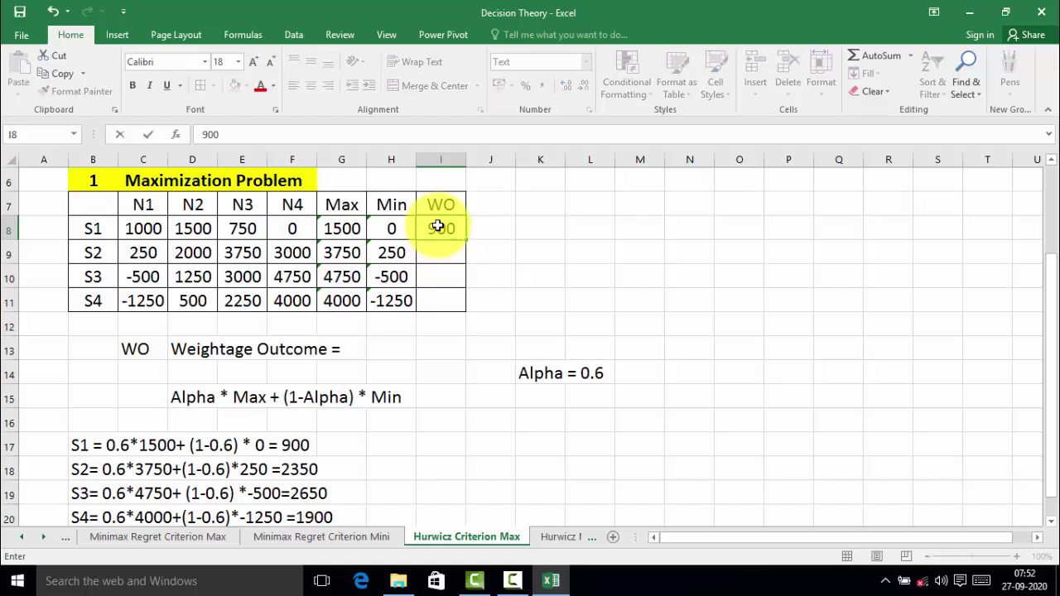
key(Return)
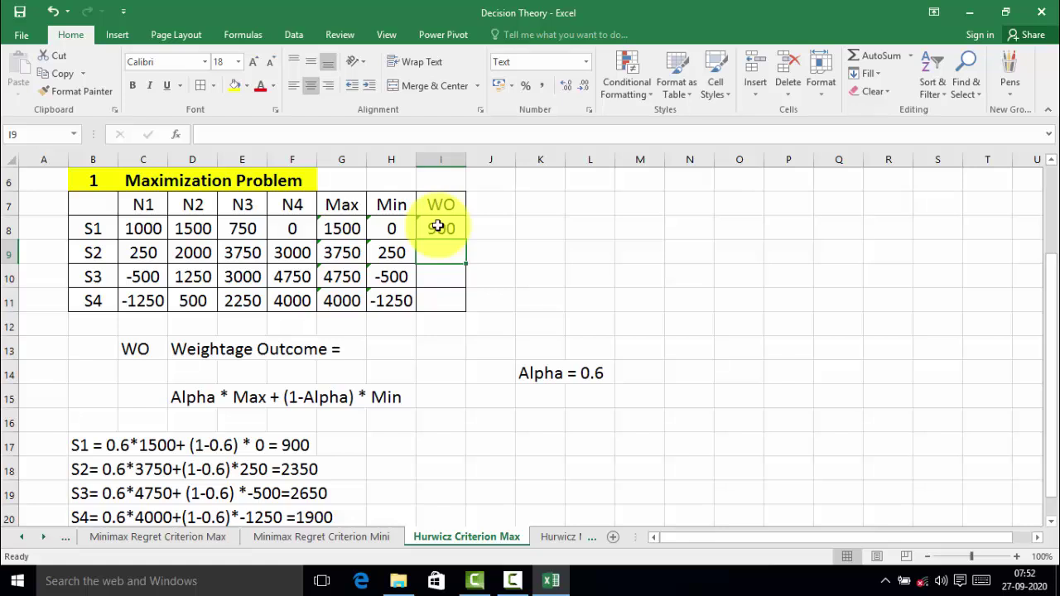
text(2350)
key(Return)
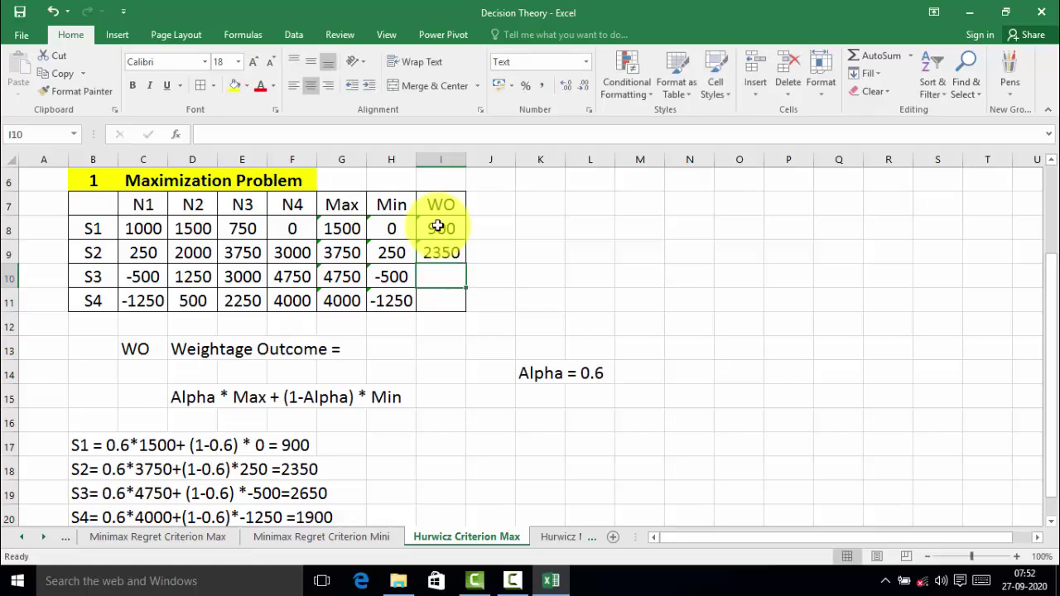
text(2650)
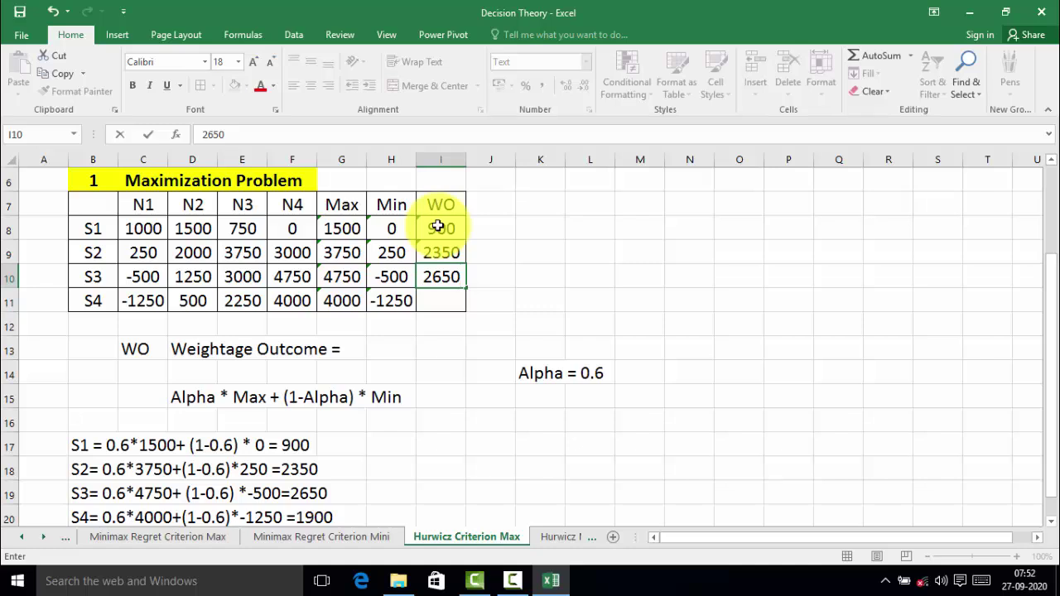
key(Return)
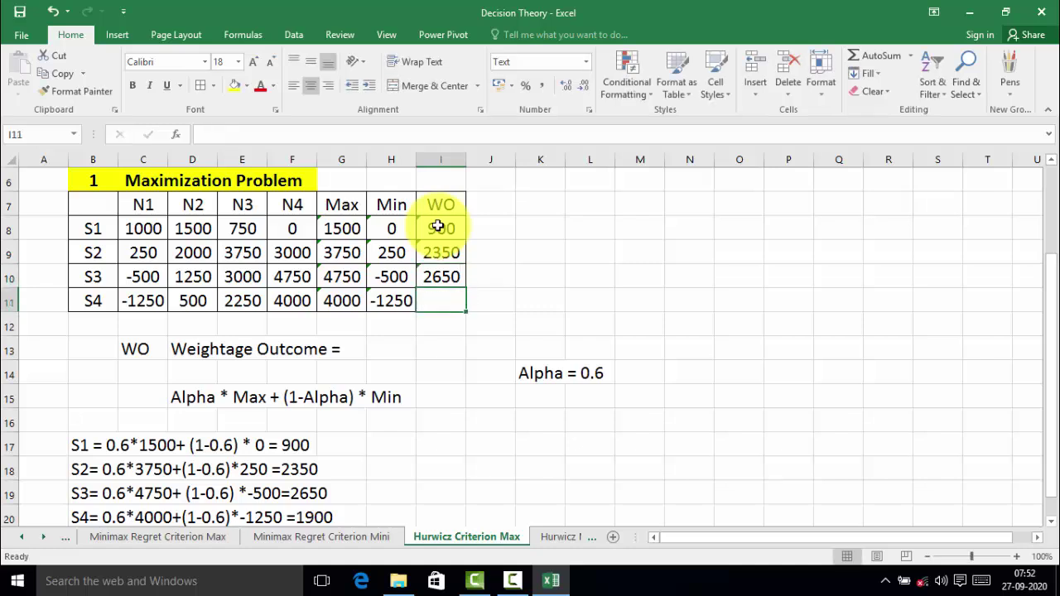
text(1900)
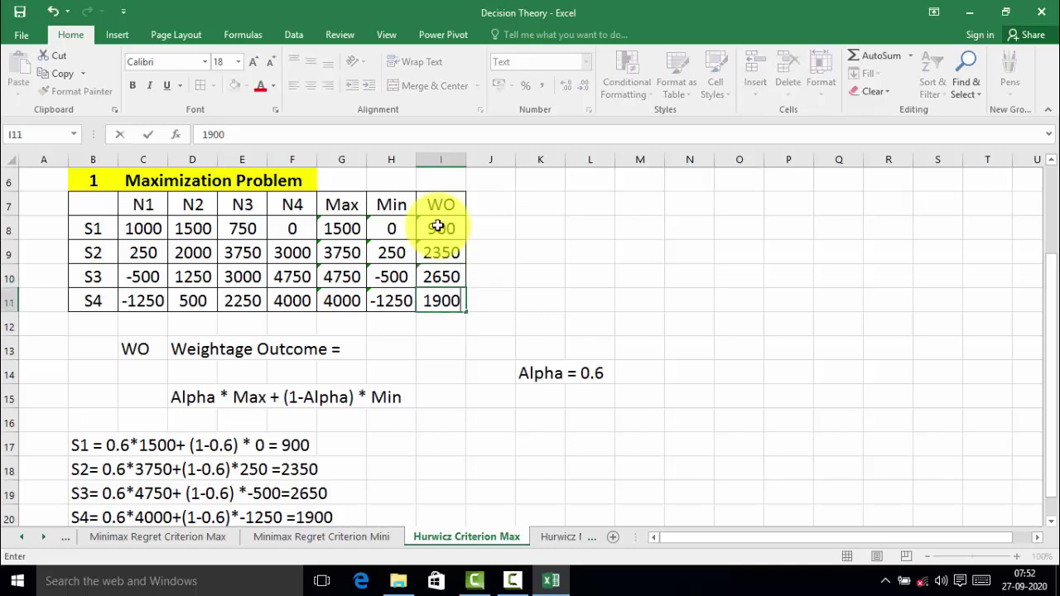
key(Tab)
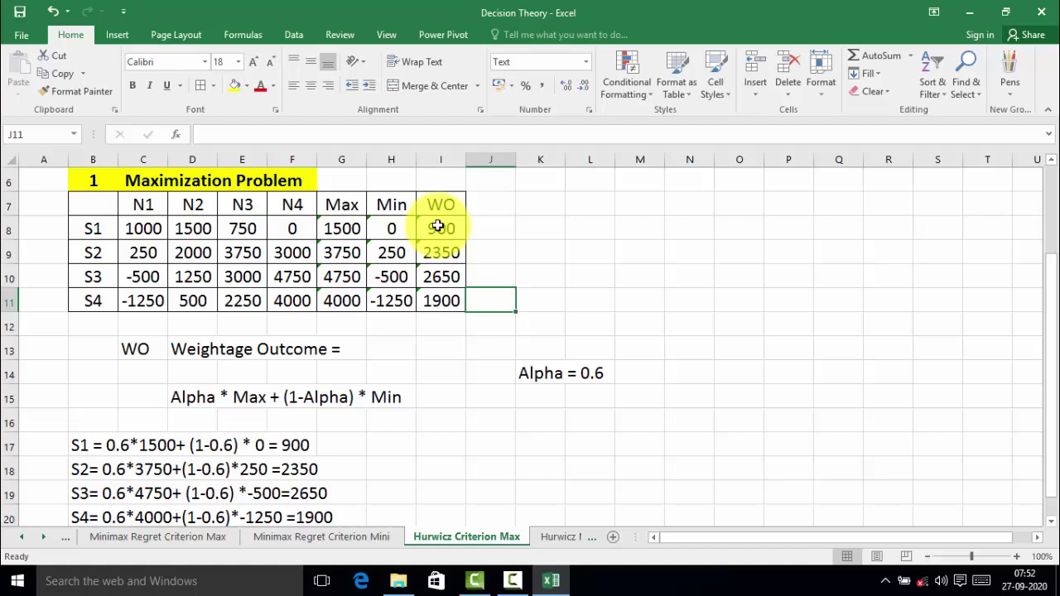
scroll(438, 226, down, 1)
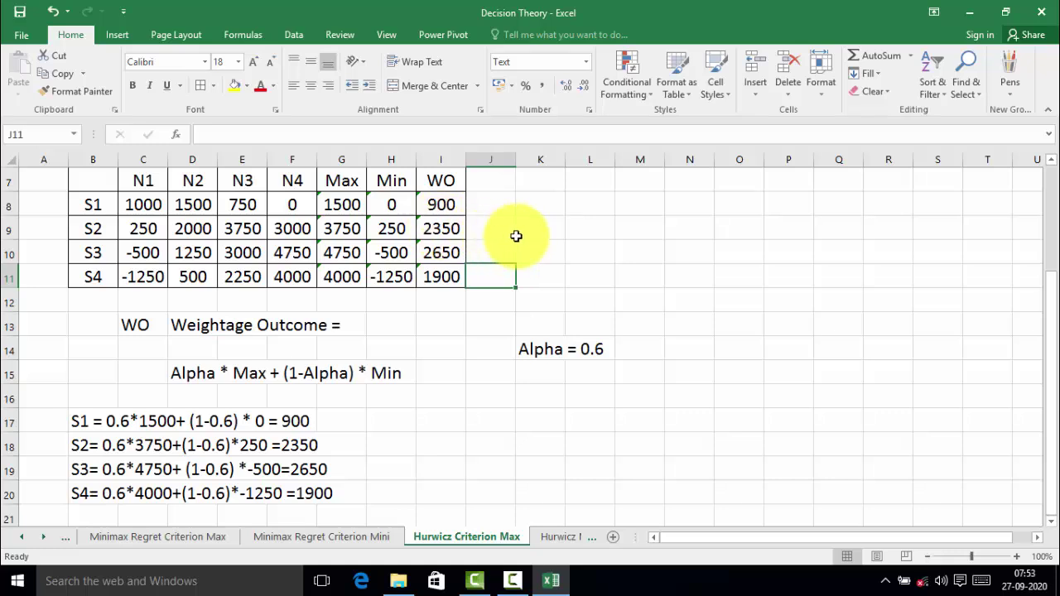
Shade the 2650 cell yellow and label it S3 in the next cell
click(452, 249)
click(232, 86)
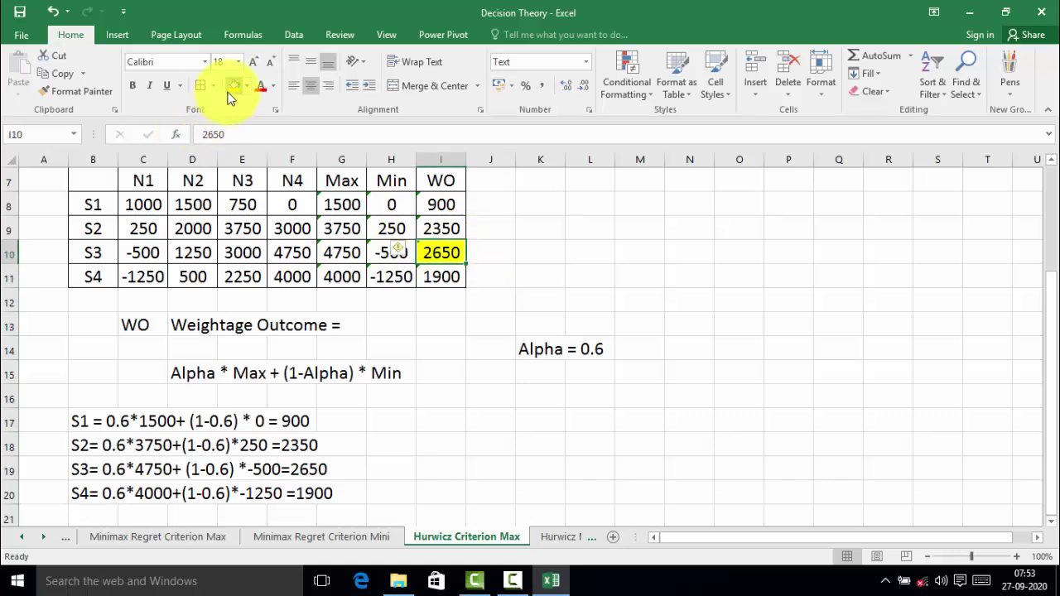
click(503, 253)
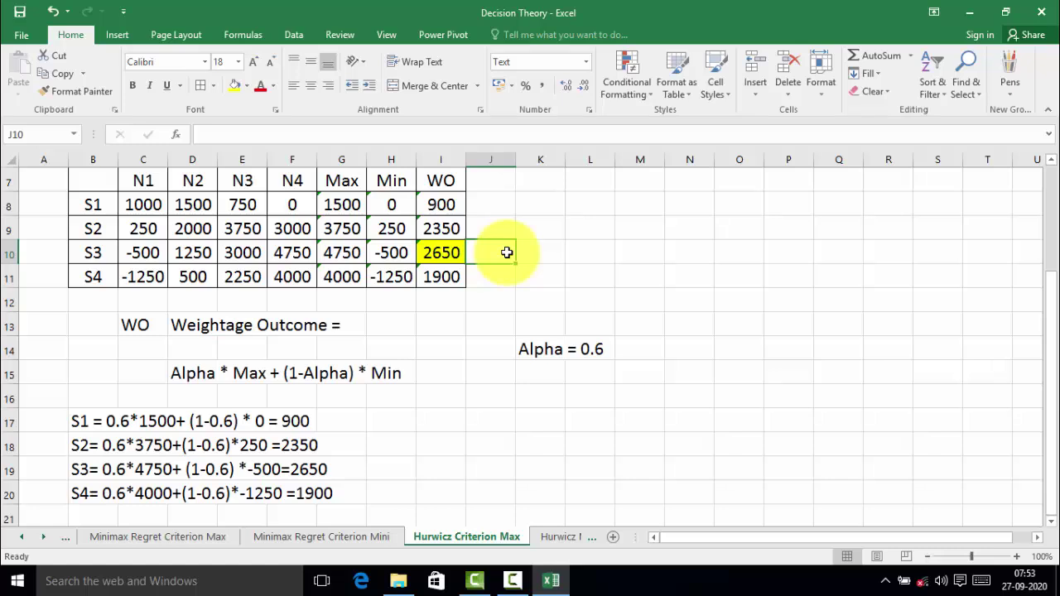
text(S3)
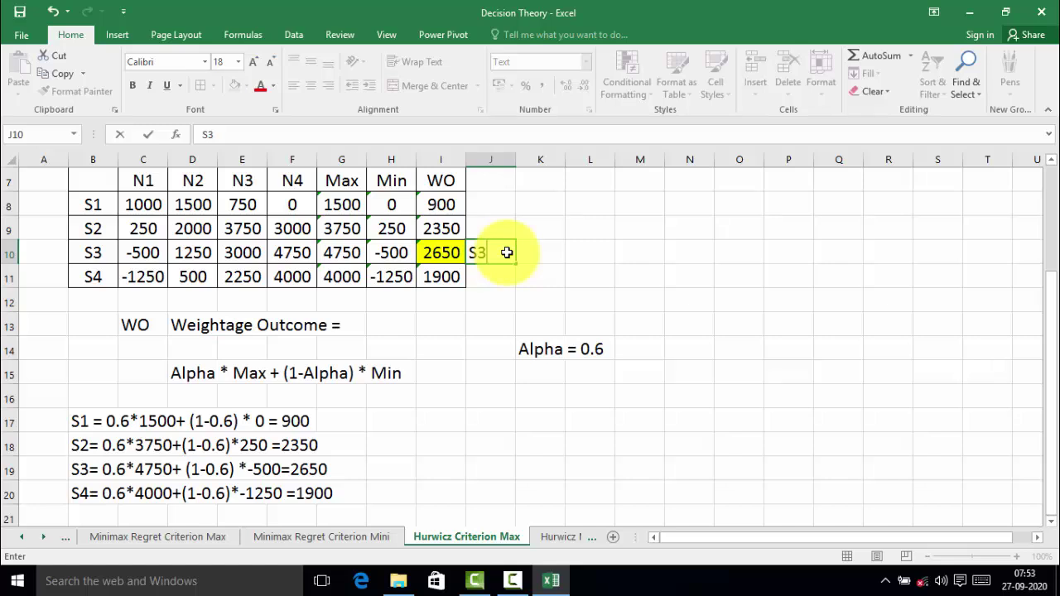